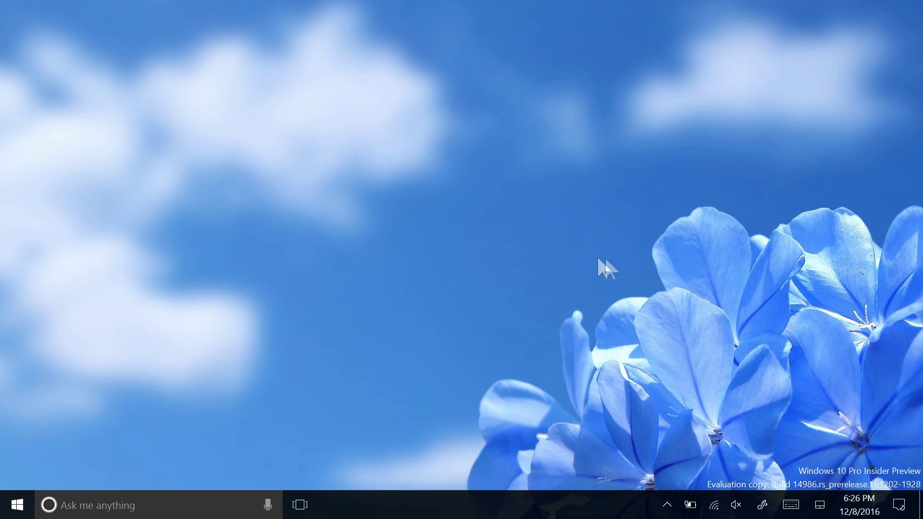
Look up the Windows version and build with winver, and close the About Windows dialog
click(154, 502)
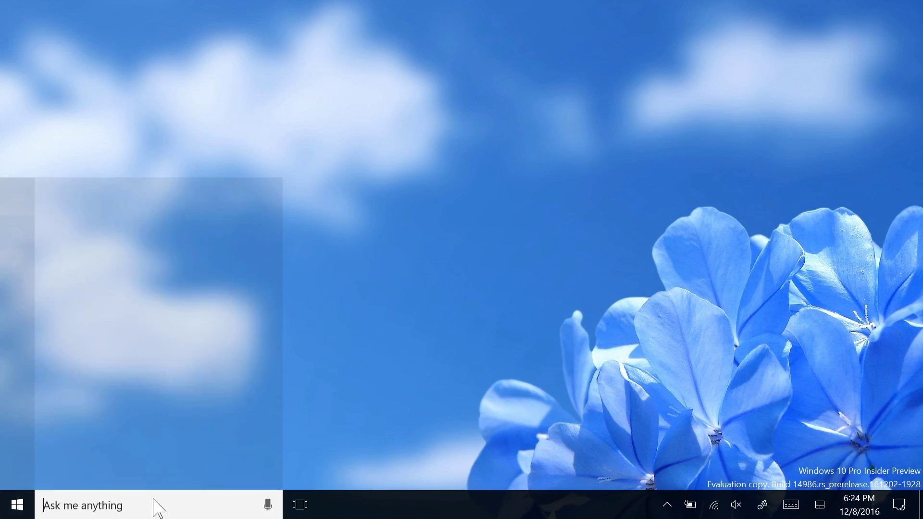
text(winver)
key(Return)
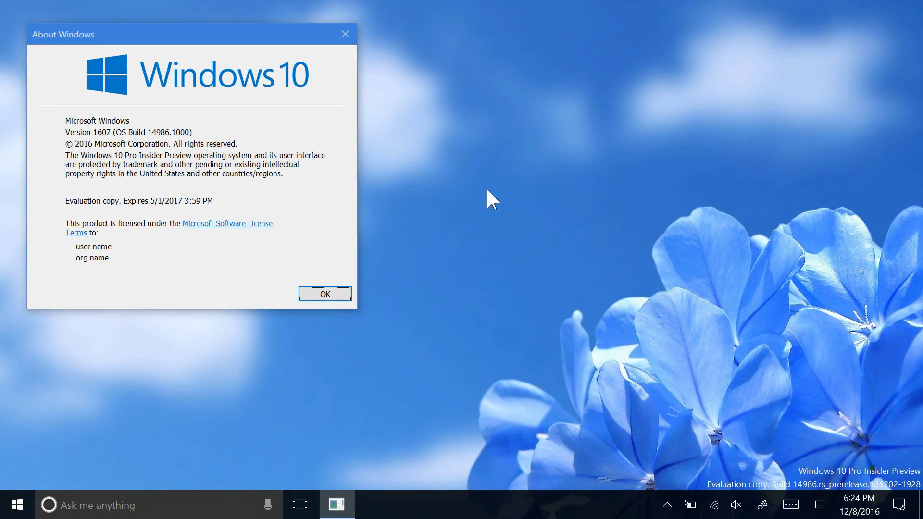
click(344, 33)
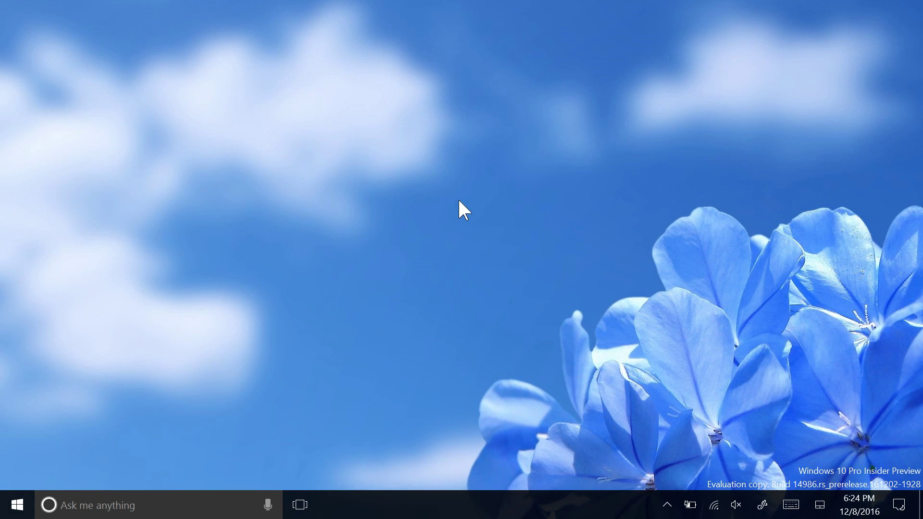
Bring up the virtual touchpad, try it out on the desktop, and close it
click(818, 507)
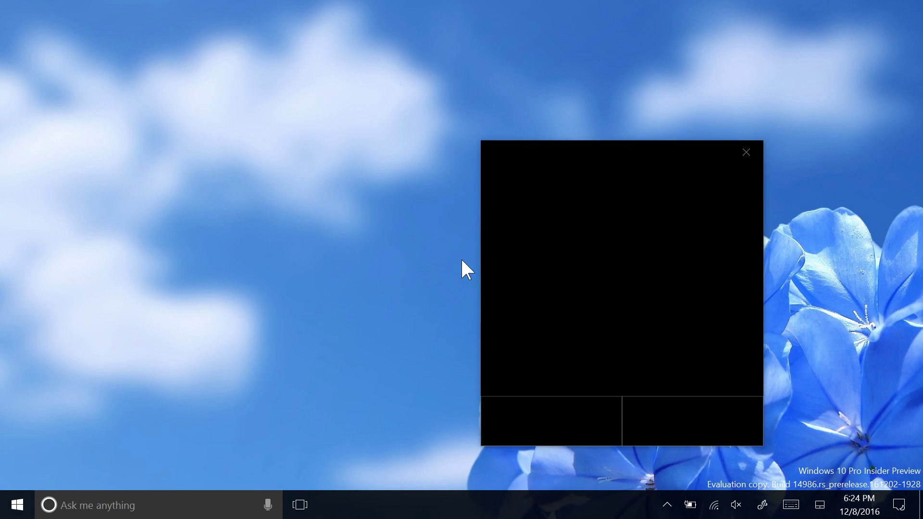
right_click(274, 181)
click(319, 159)
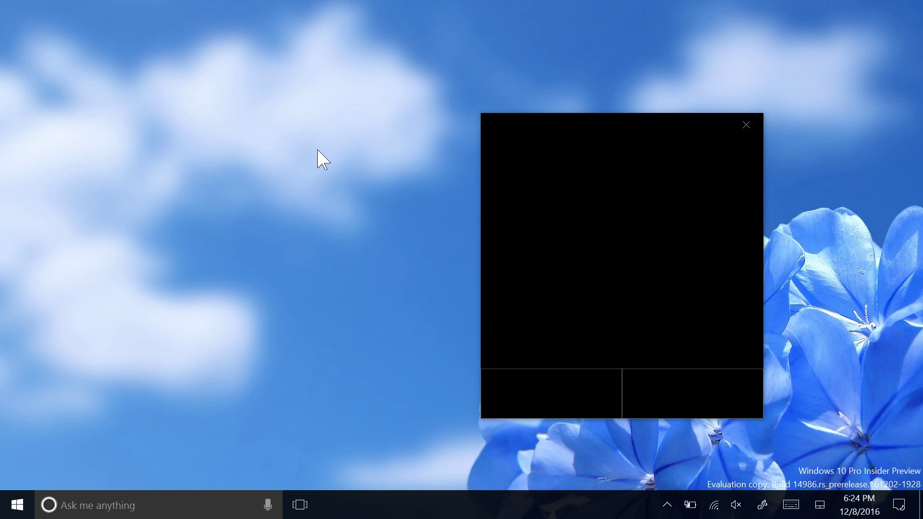
click(751, 125)
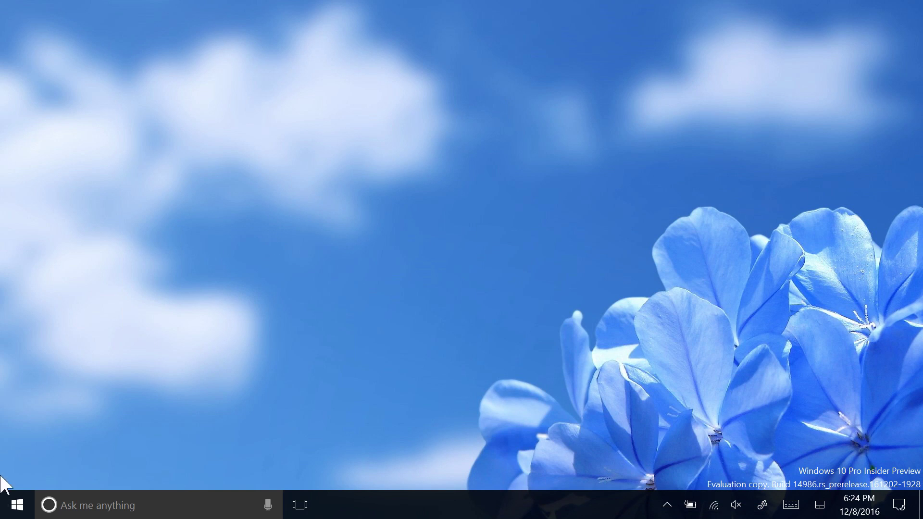
Open the Store app to view its home page, and close it again
click(12, 505)
click(177, 396)
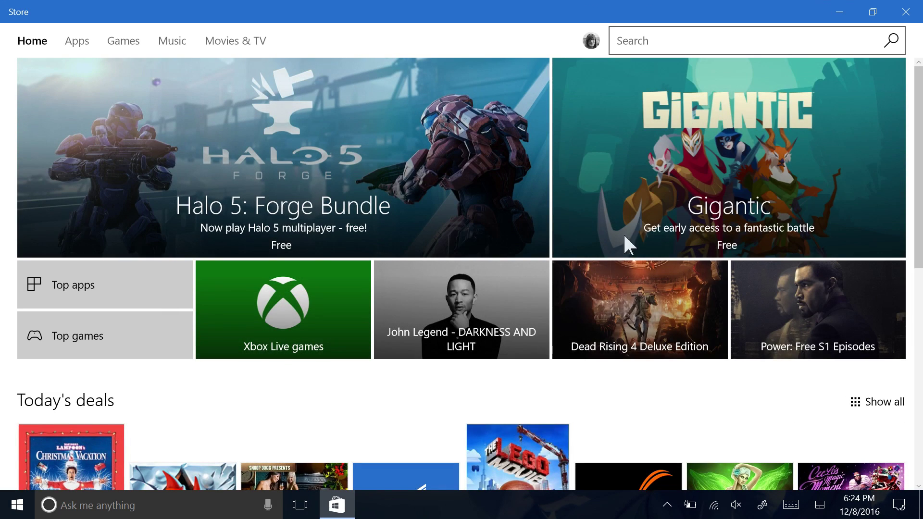
click(905, 12)
Create a new Microsoft Excel worksheet on the desktop and open it
right_click(416, 227)
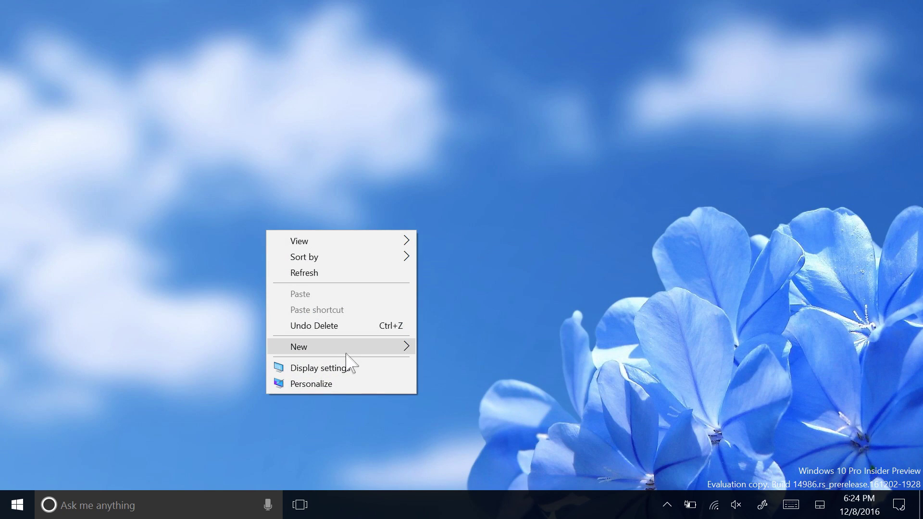
mouse_move(349, 346)
click(141, 330)
click(423, 251)
double_click(428, 253)
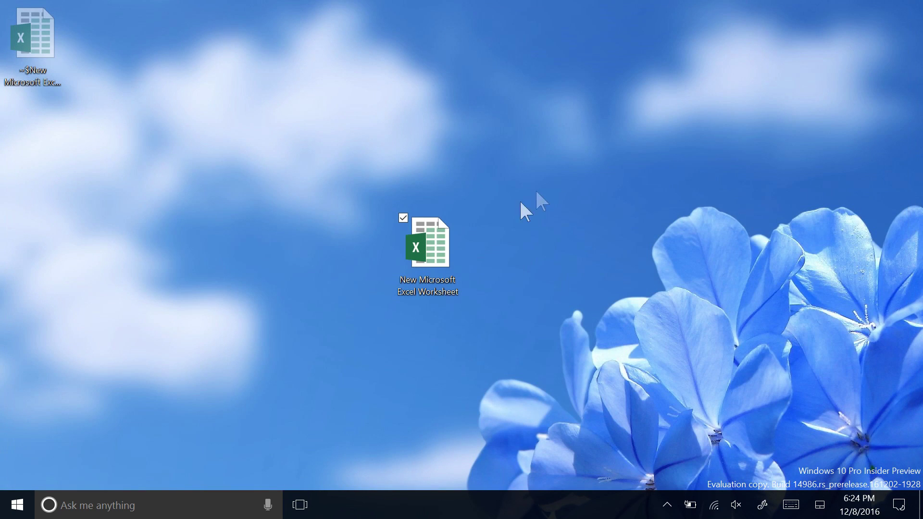
Delete the new Excel worksheet from the desktop
click(431, 242)
key(Delete)
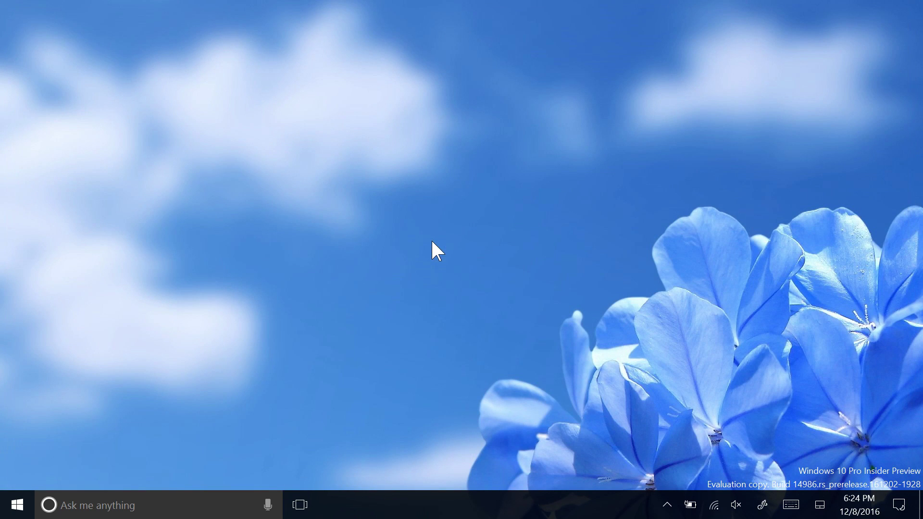
Search Windows for "minesw" to look at the suggested apps, and dismiss the search
click(181, 501)
text(minesw)
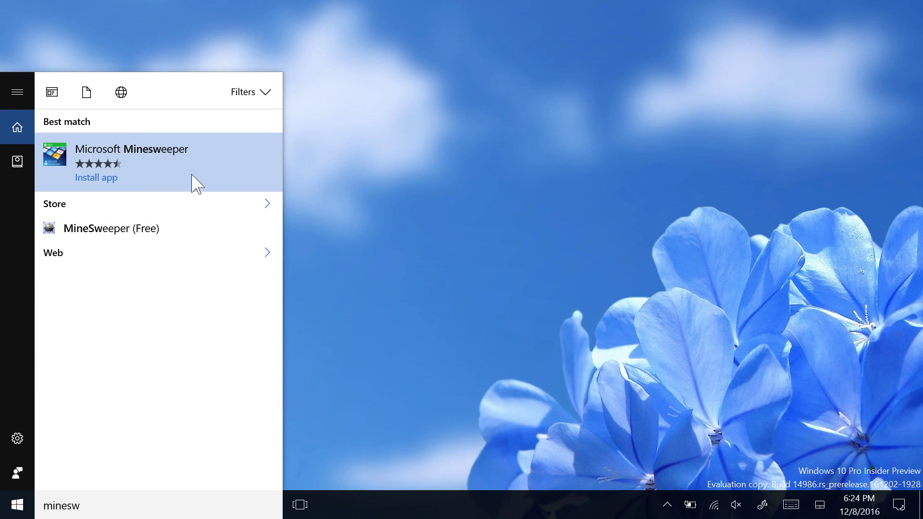
click(492, 257)
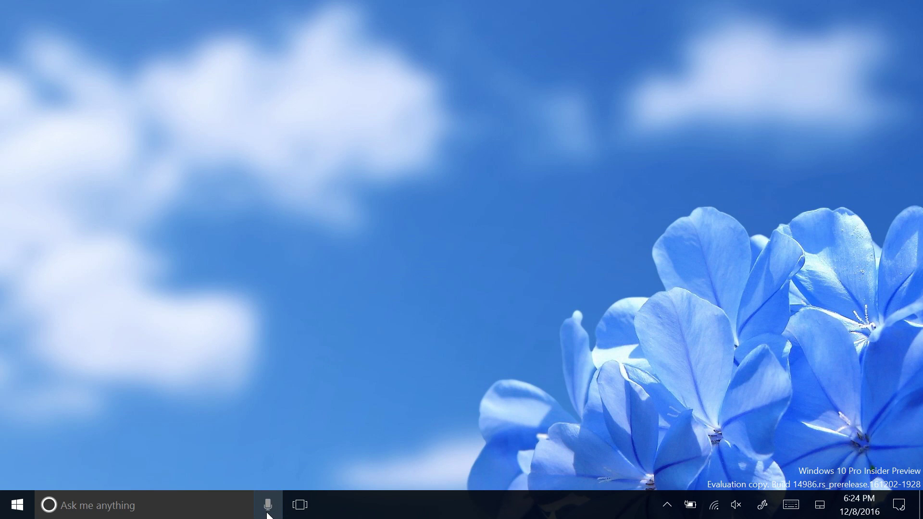
Ask Cortana "how is the weather today?", view the forecast, and dismiss Cortana
click(217, 504)
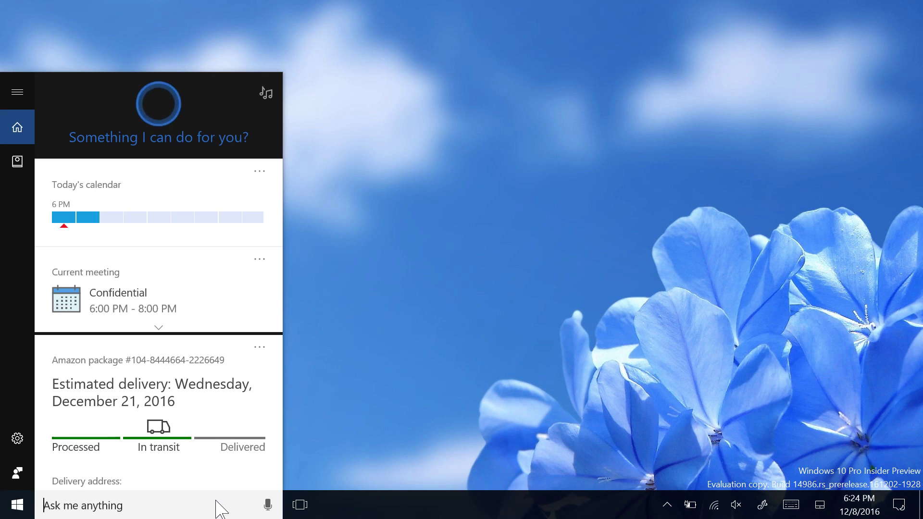
text(how is the weather today?)
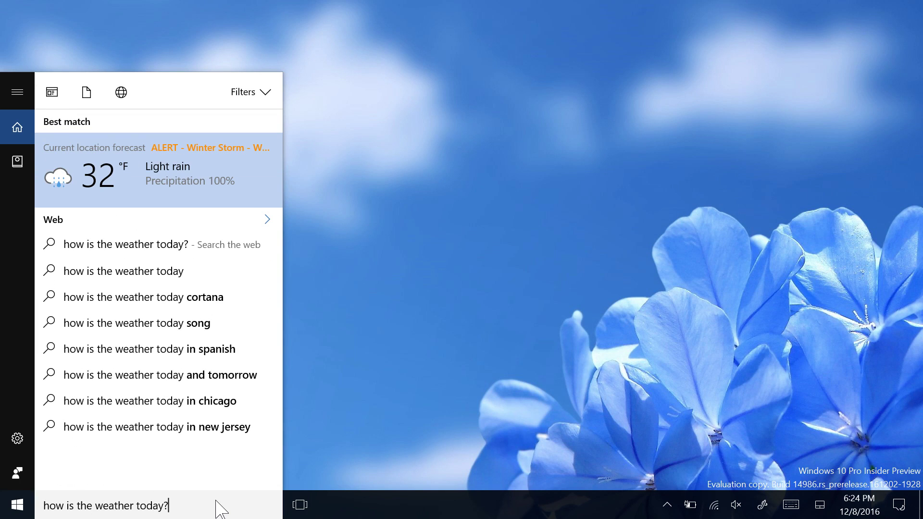
key(Return)
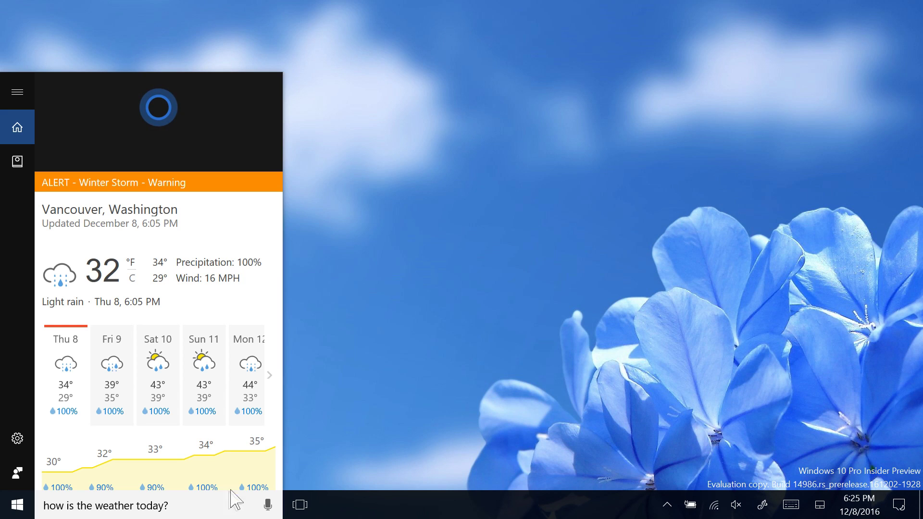
click(443, 340)
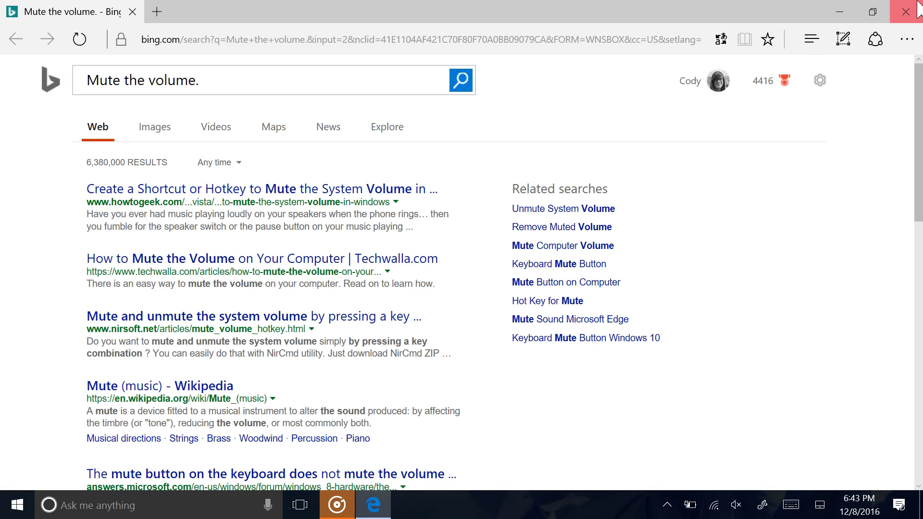
Close the Edge window with the Bing search and the Groove Music window
click(918, 9)
click(916, 15)
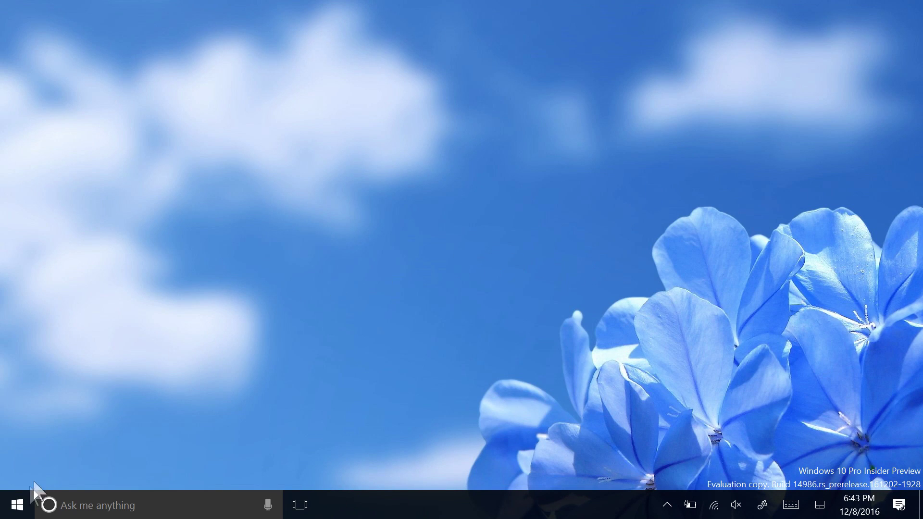
Lock the computer and select the Cortana suggestion on the lock screen
click(17, 505)
click(21, 369)
click(39, 308)
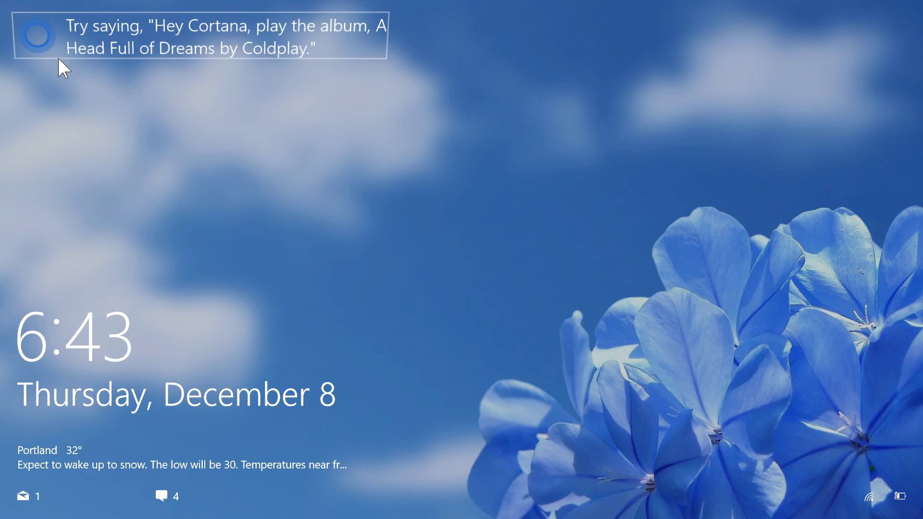
click(58, 59)
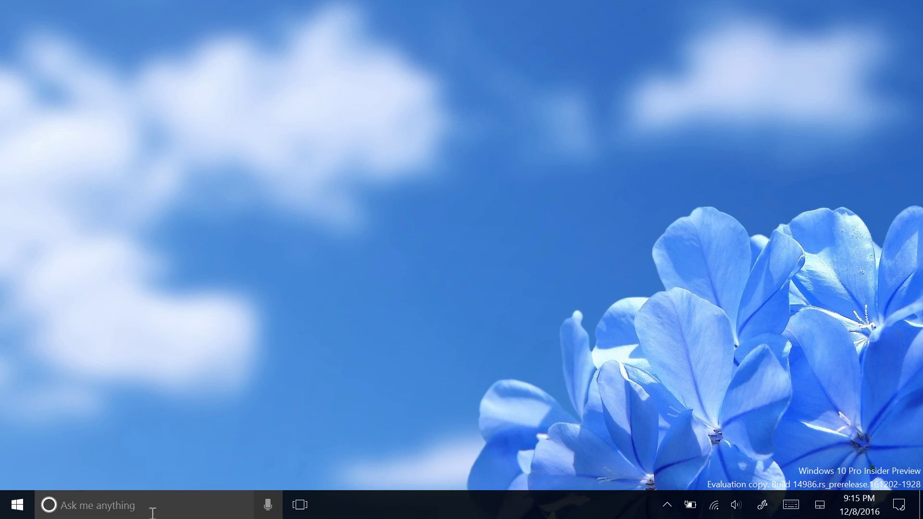
Start signing in to Cortana from its Notebook, return to Cortana's home page, and dismiss Cortana
click(151, 509)
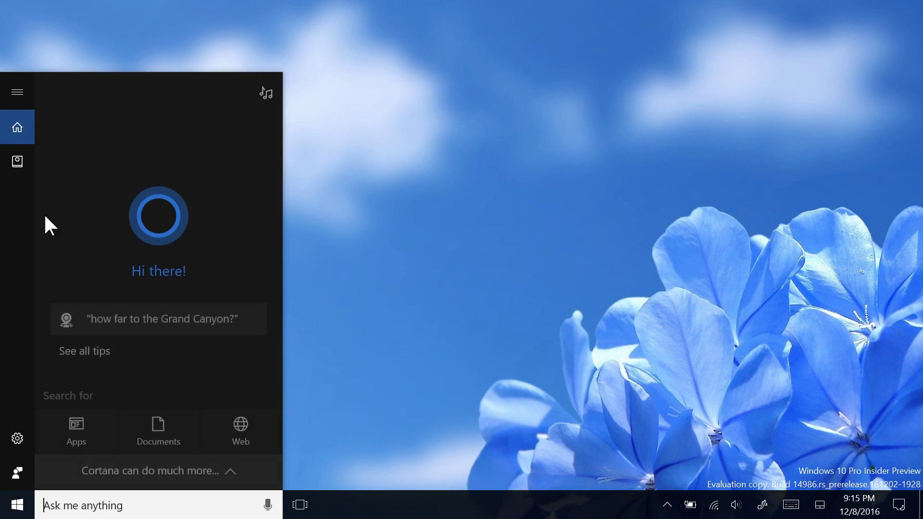
click(17, 160)
click(97, 317)
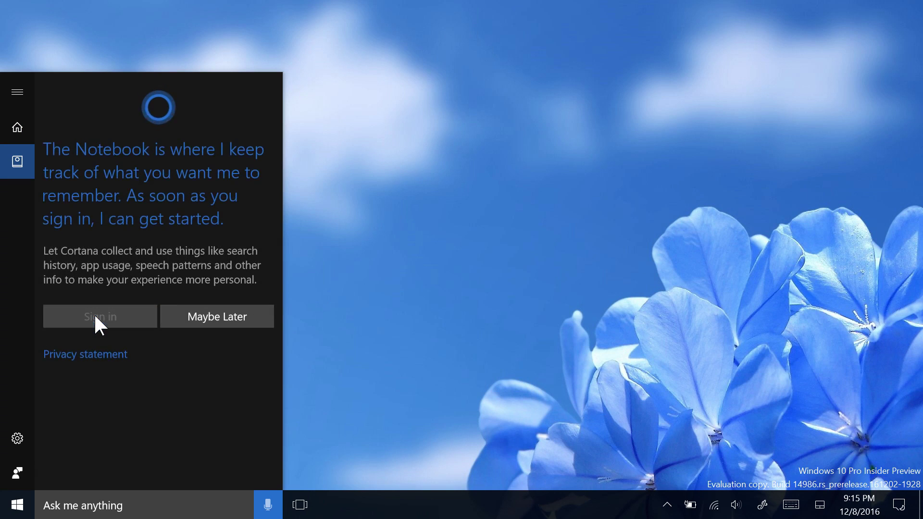
click(90, 219)
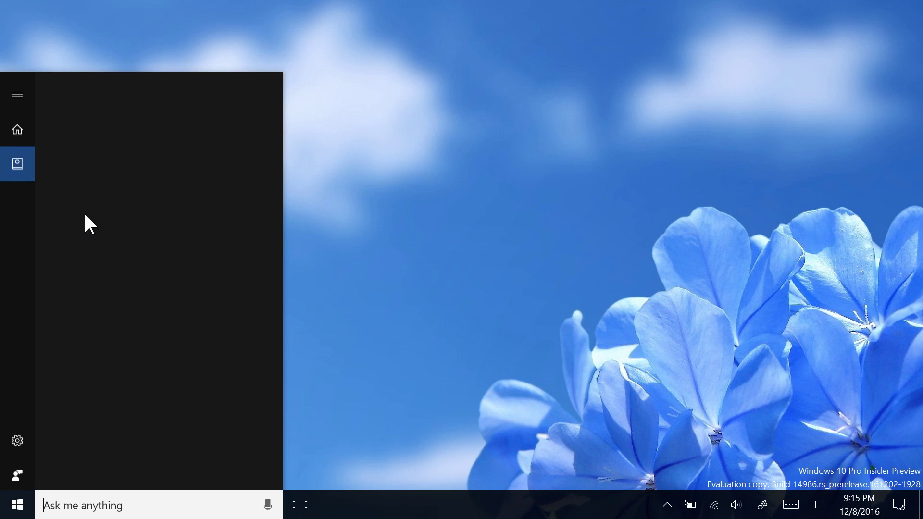
click(21, 140)
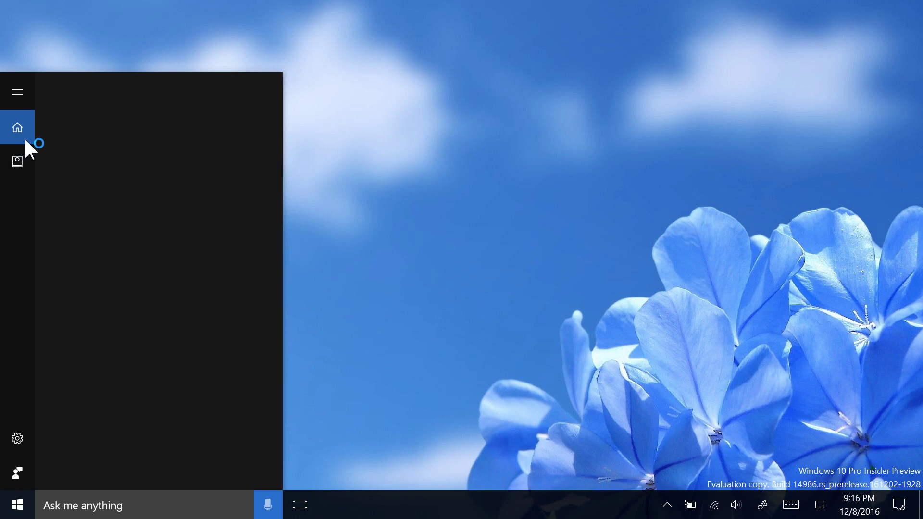
click(356, 242)
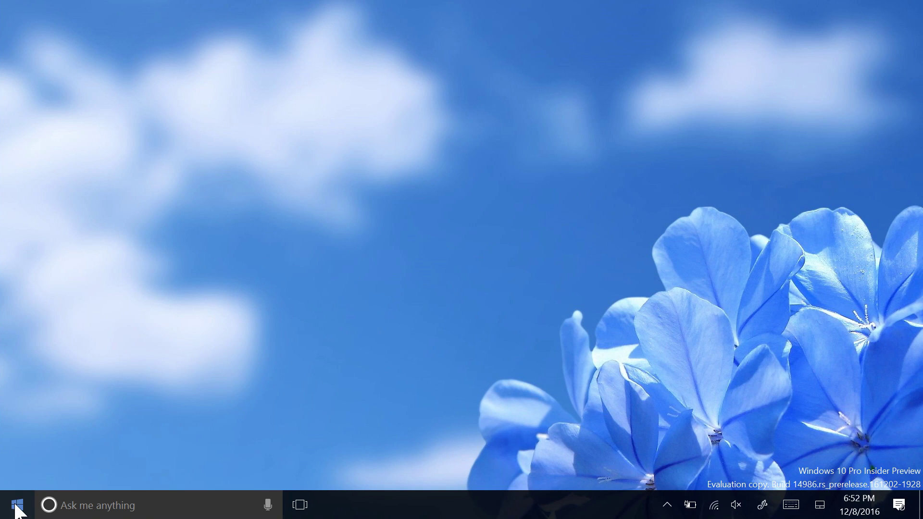
Open the cloud printer search in the Devices settings, enter the keyword "hello", and close Settings
click(16, 504)
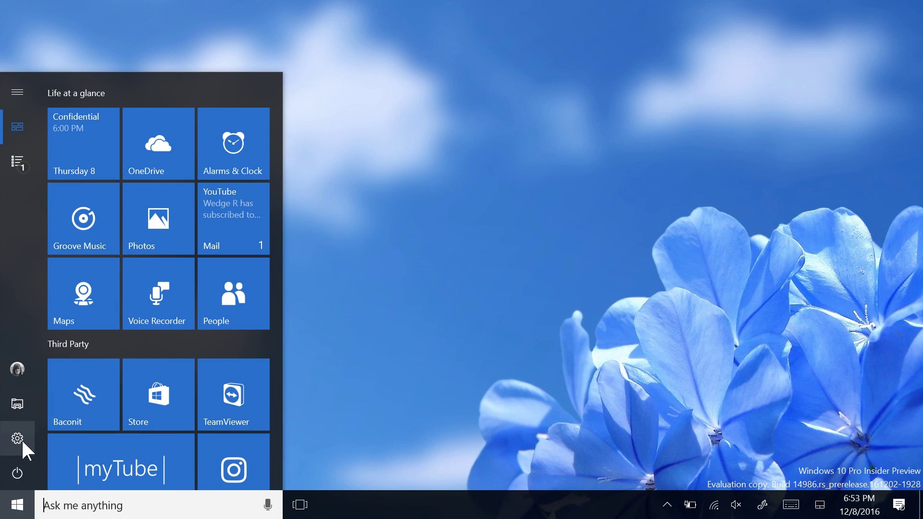
click(17, 439)
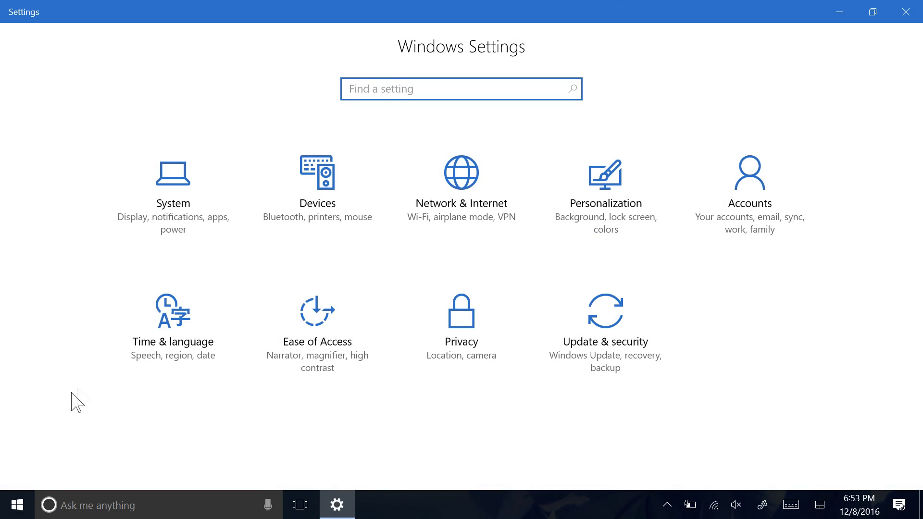
click(321, 218)
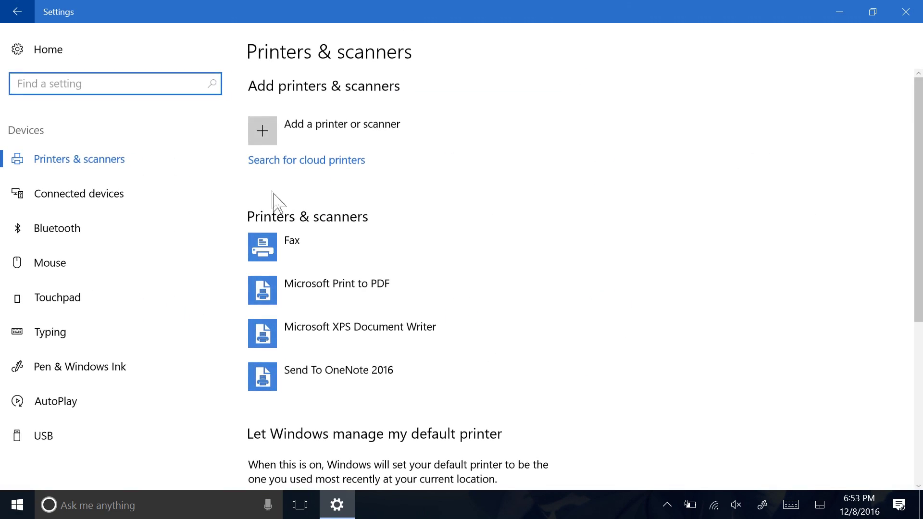
click(269, 164)
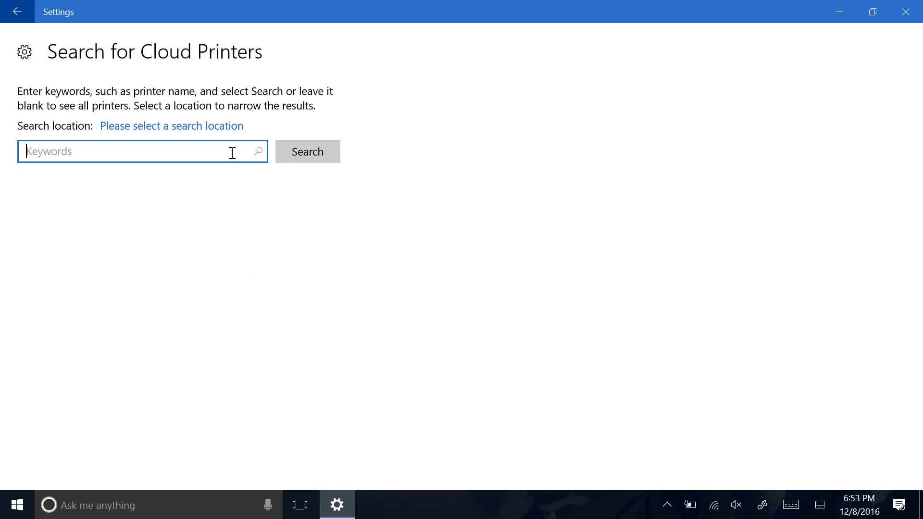
text(hello)
click(906, 12)
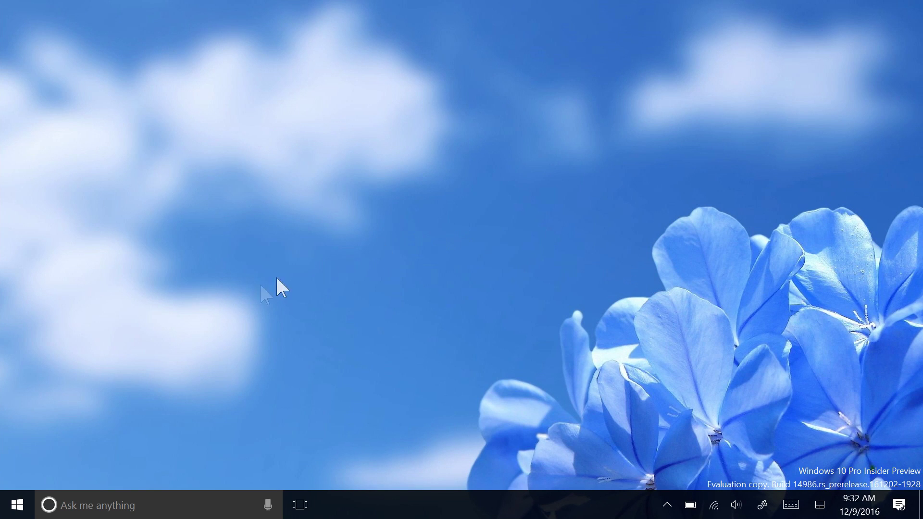
click(16, 503)
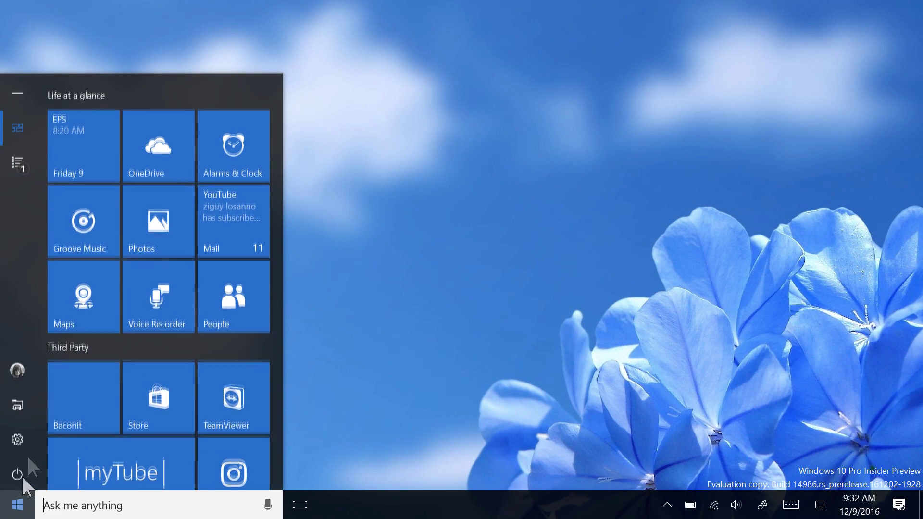
click(391, 344)
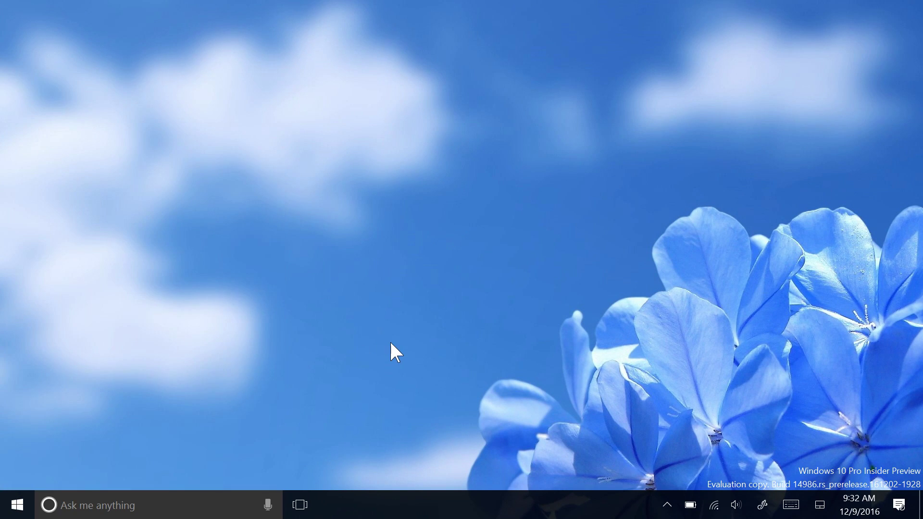
View the Taskbar settings in a maximized window and return to the Windows Settings home page
right_click(551, 516)
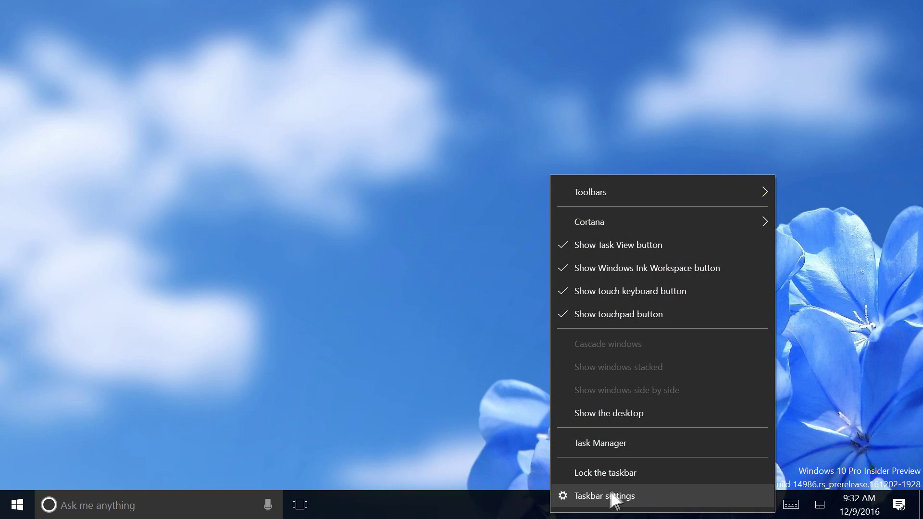
click(656, 492)
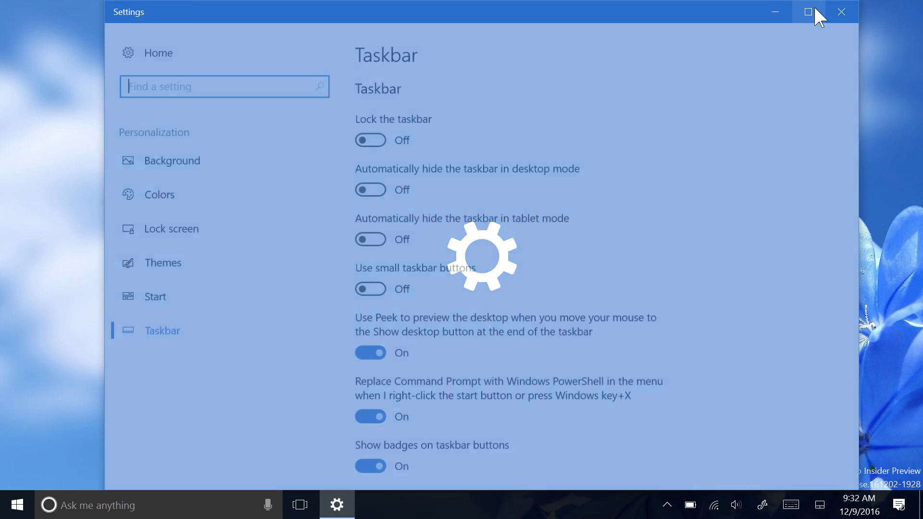
click(807, 13)
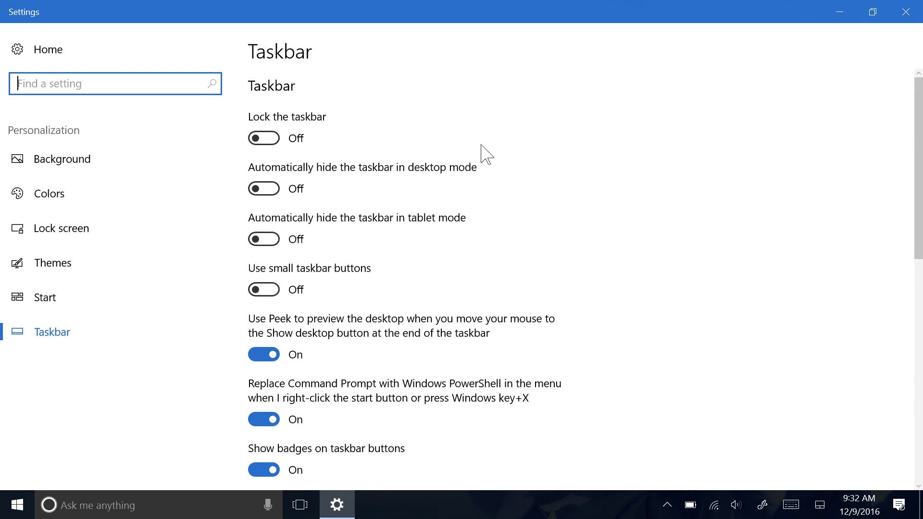
click(86, 48)
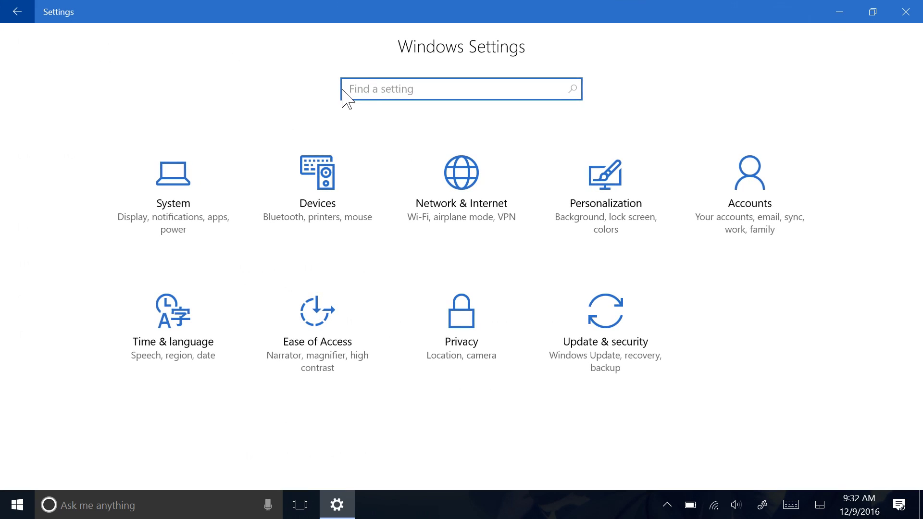
View the Battery page in the System settings and return to the Windows Settings home page
click(205, 220)
click(120, 336)
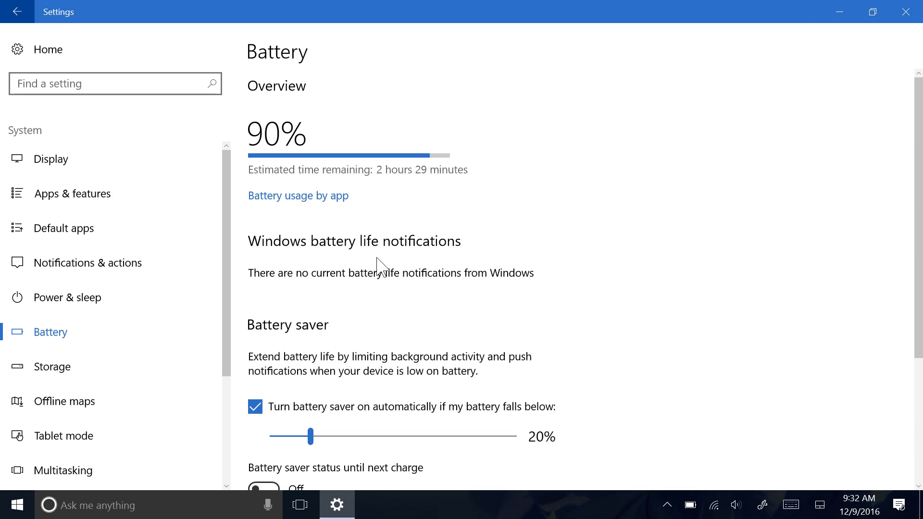
click(14, 61)
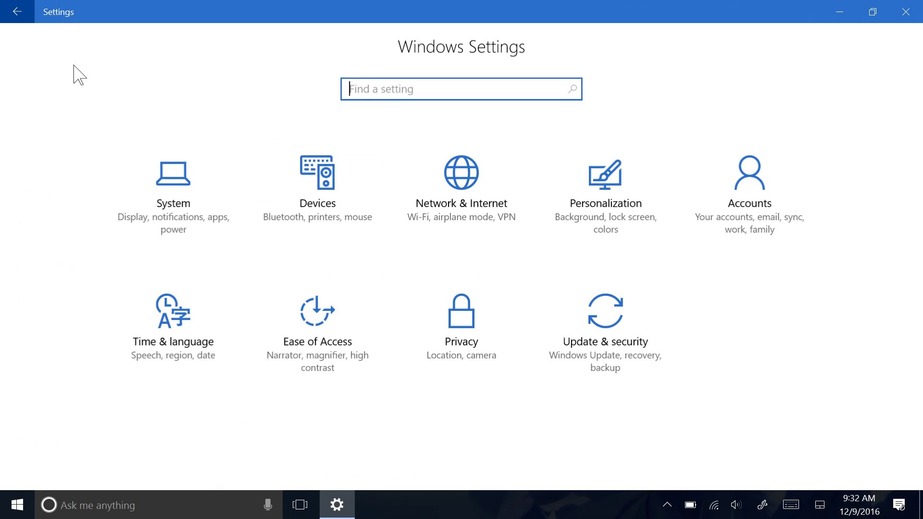
Search the settings for "accounts" and return to the Windows Settings home page
text(accounts)
key(Return)
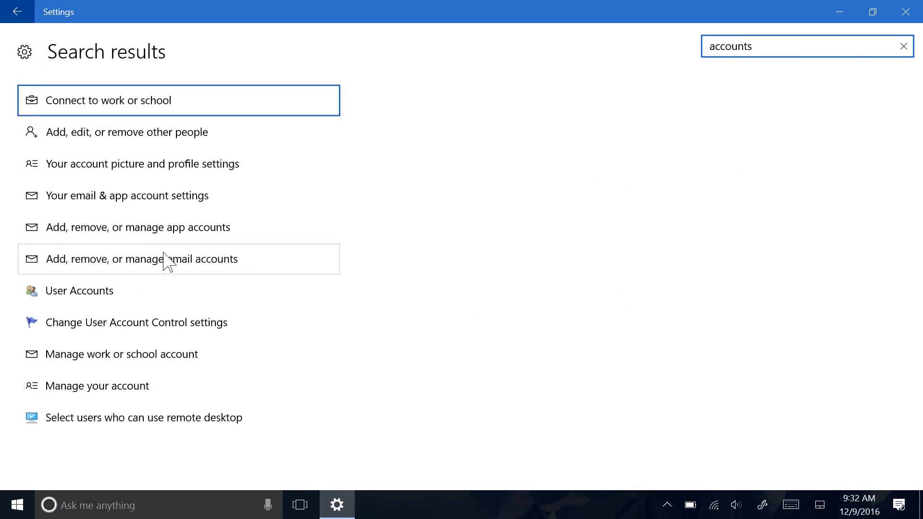
click(17, 12)
Search the settings for "stora" and open the Storage page
text(stora)
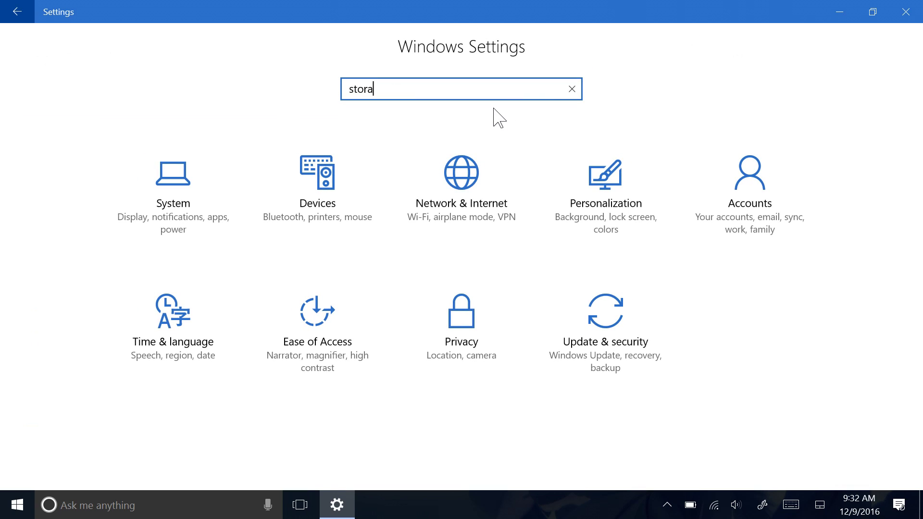
key(Return)
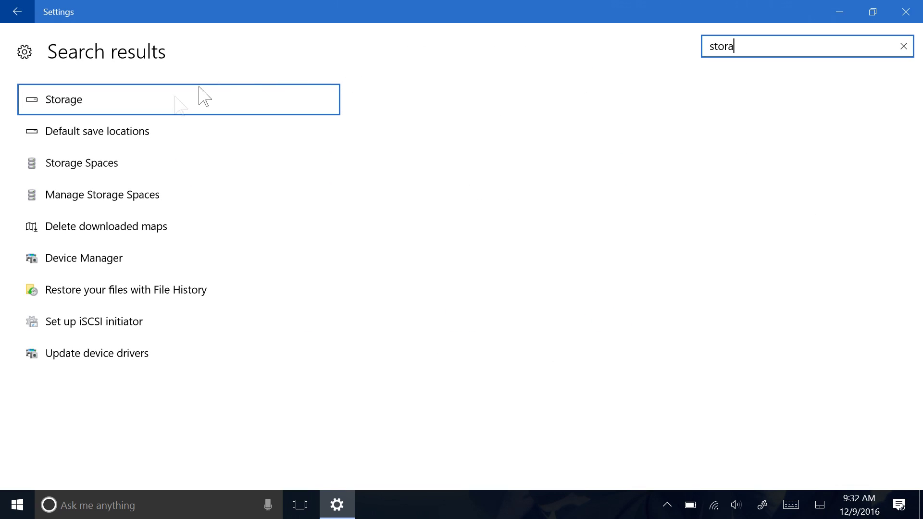
click(75, 113)
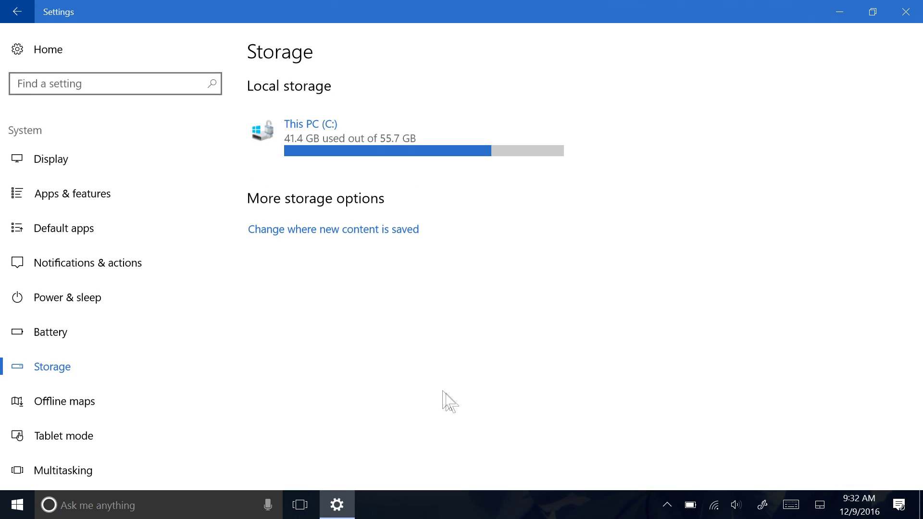
Examine the storage usage breakdown of This PC (C:) and return to the Storage page
click(426, 150)
scroll(192, 260, down, 6)
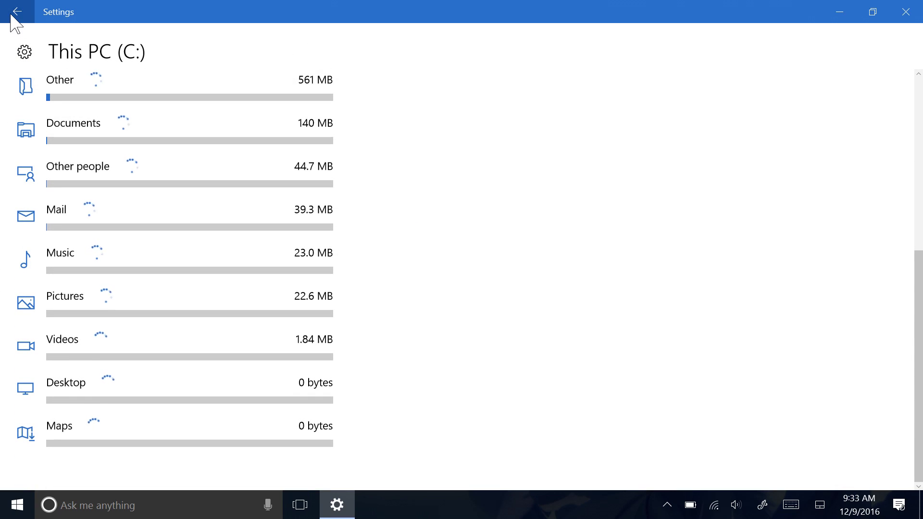
click(14, 14)
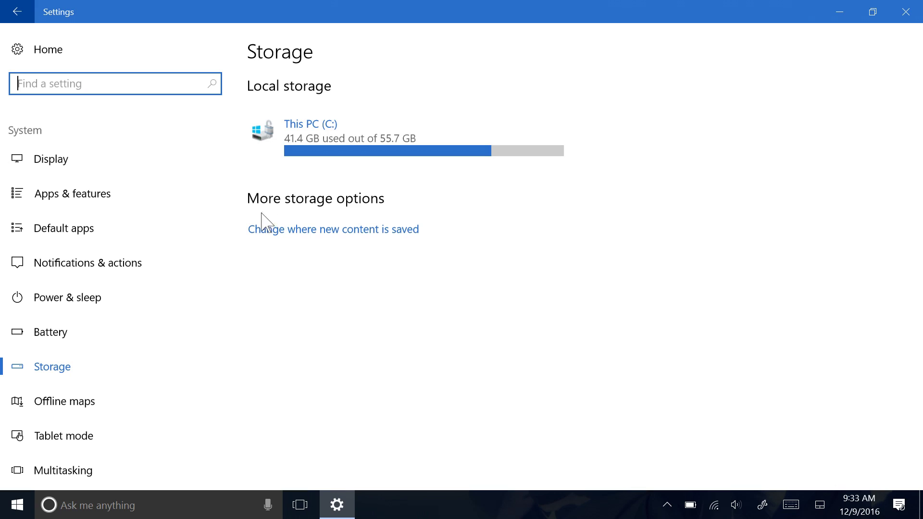
Examine the options for where new content is saved and close Settings from its home page
click(401, 241)
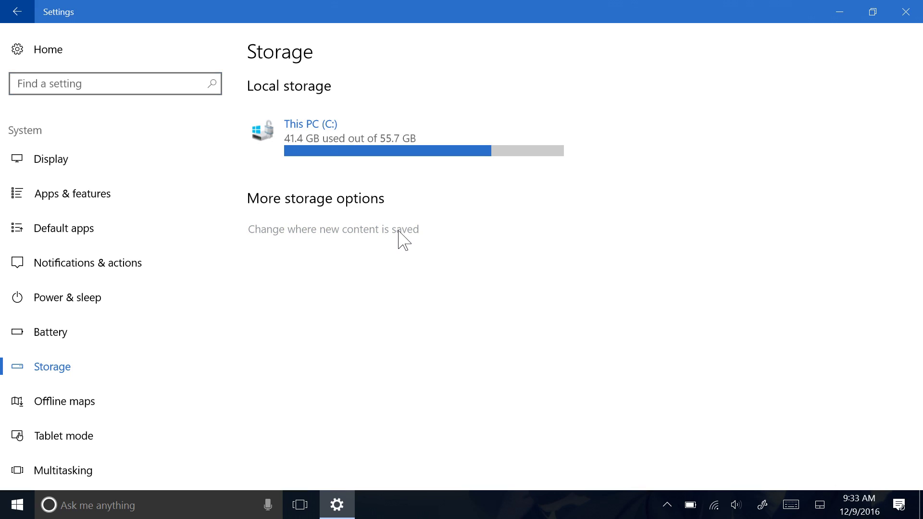
click(398, 231)
scroll(84, 229, down, 2)
scroll(84, 228, up, 2)
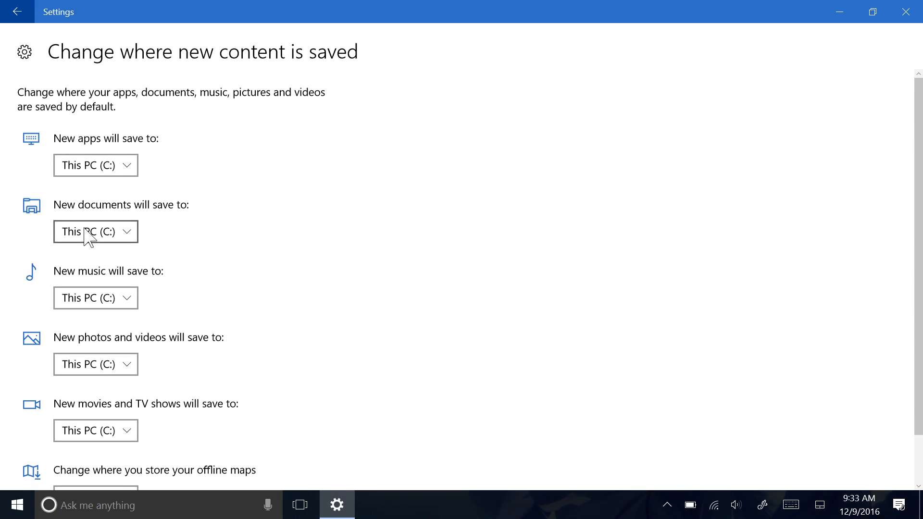
click(13, 14)
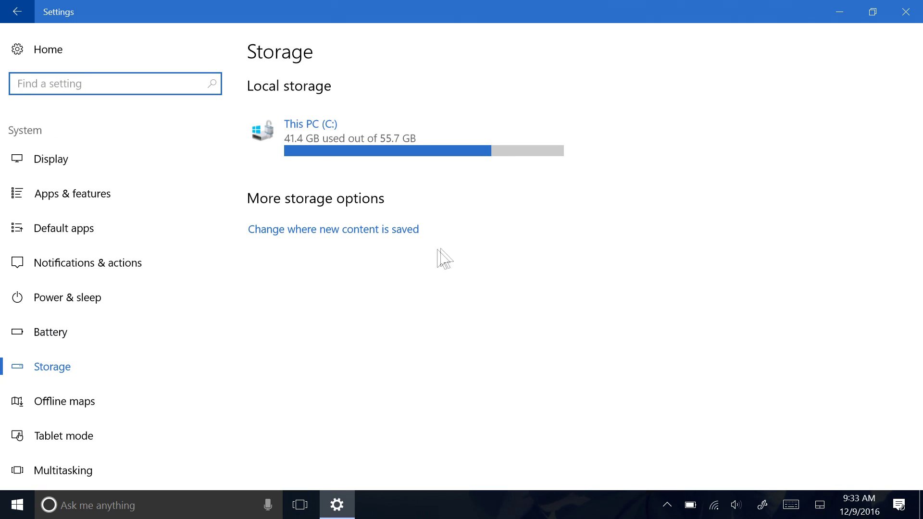
click(19, 54)
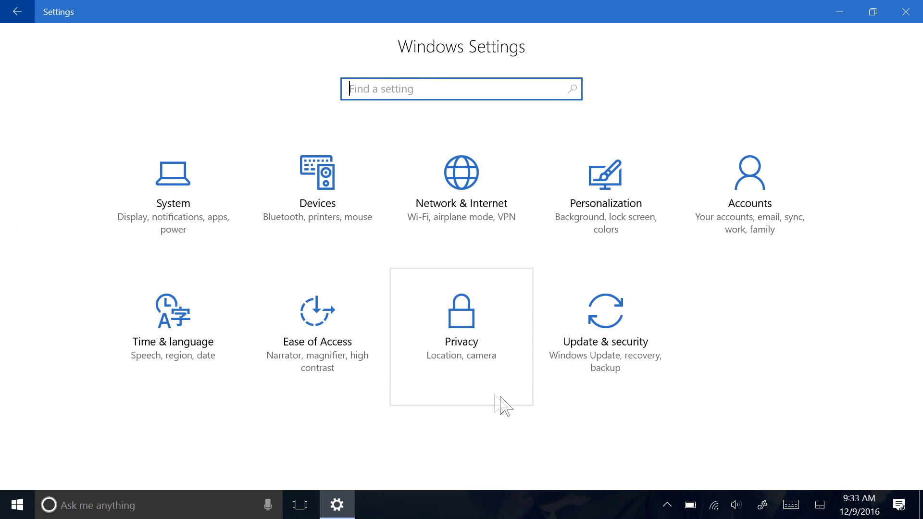
click(915, 21)
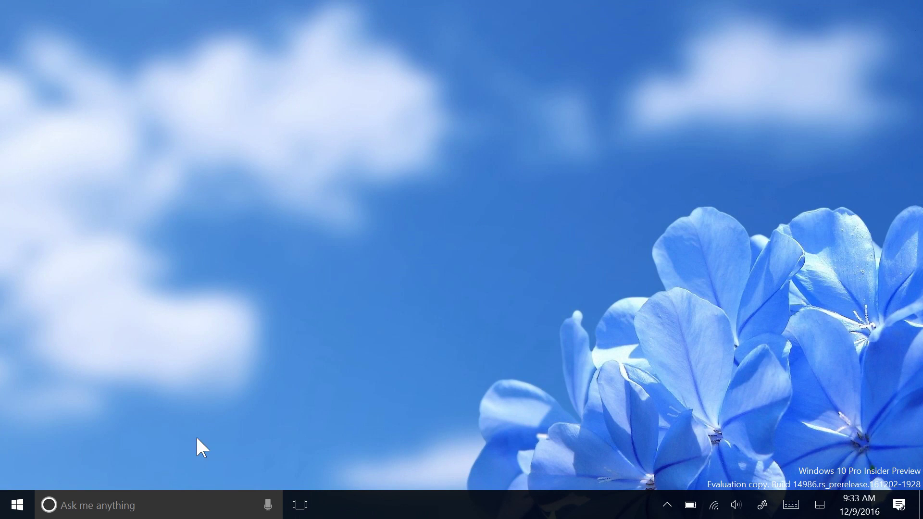
Search for "windows defender" and open the Trusted Windows Store app in a maximized window, accepting its improvements notice
click(166, 502)
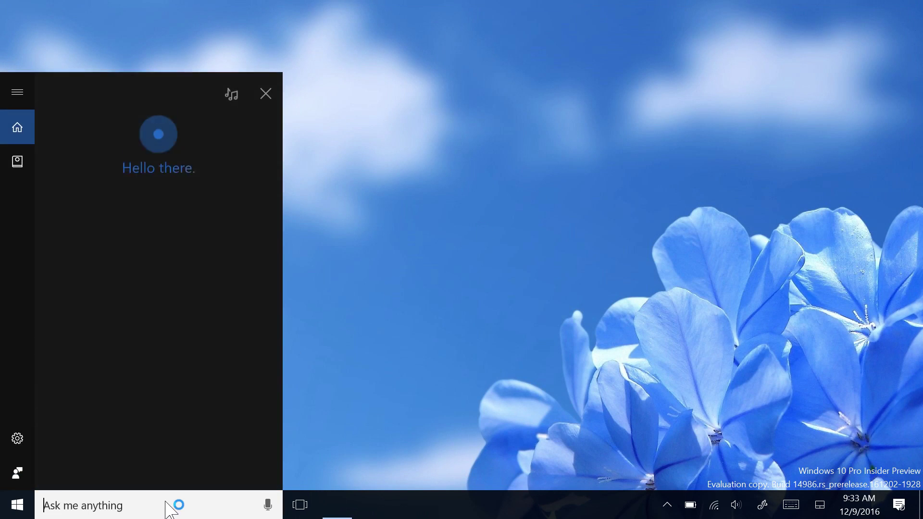
text(windows defender)
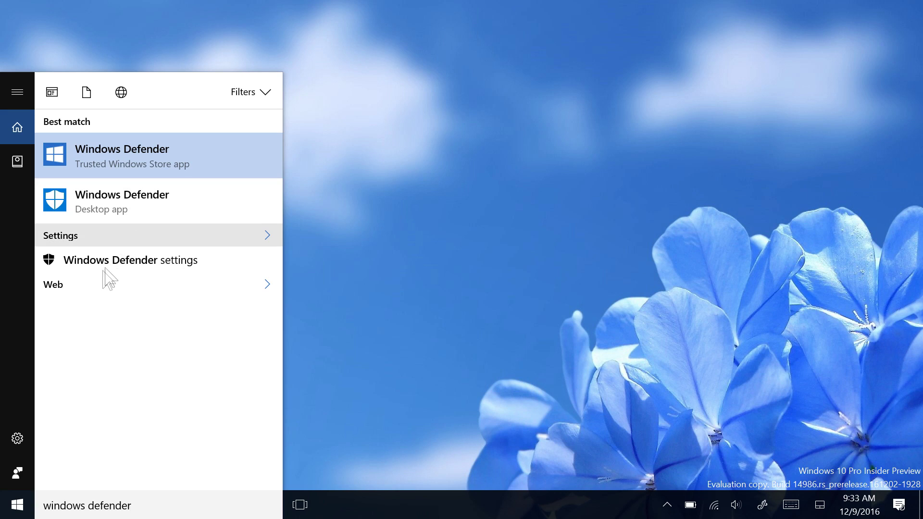
click(69, 163)
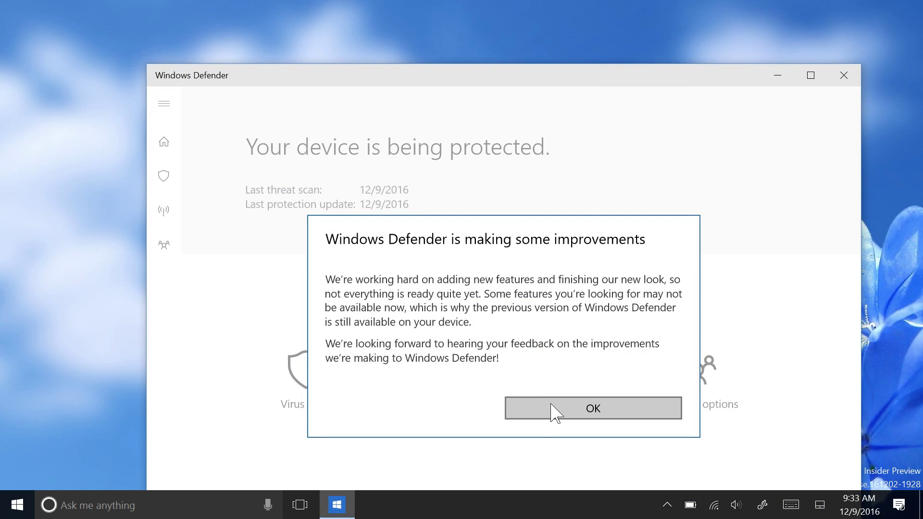
click(551, 407)
drag(735, 73, 713, 0)
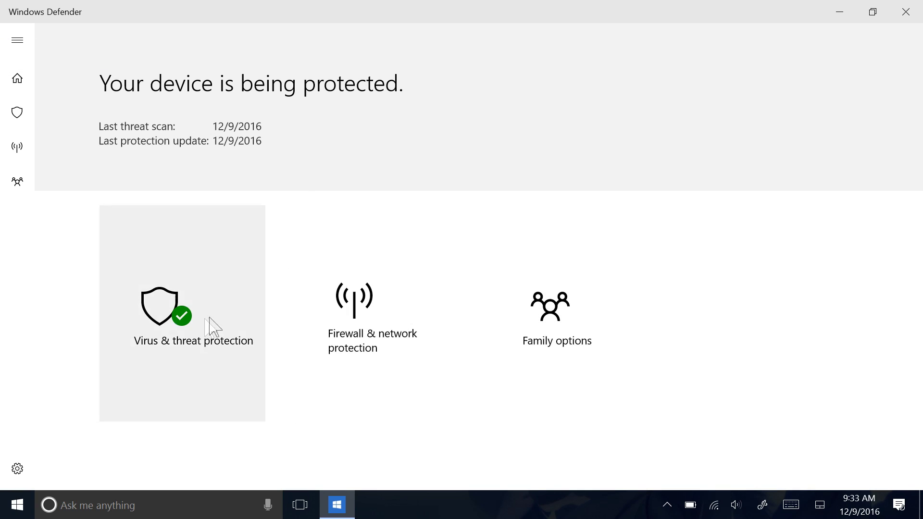
Expand the Windows Defender navigation labels and start a scan from the Virus & threat protection page
click(18, 40)
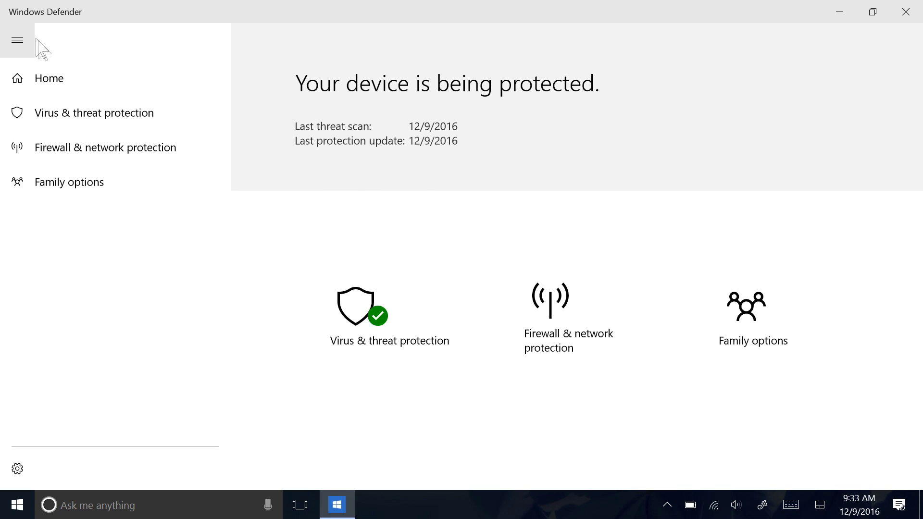
click(92, 123)
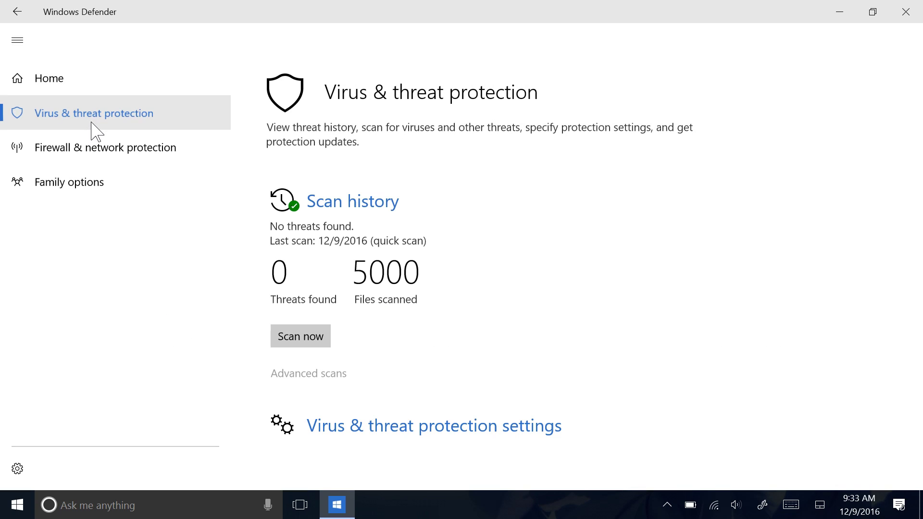
click(297, 332)
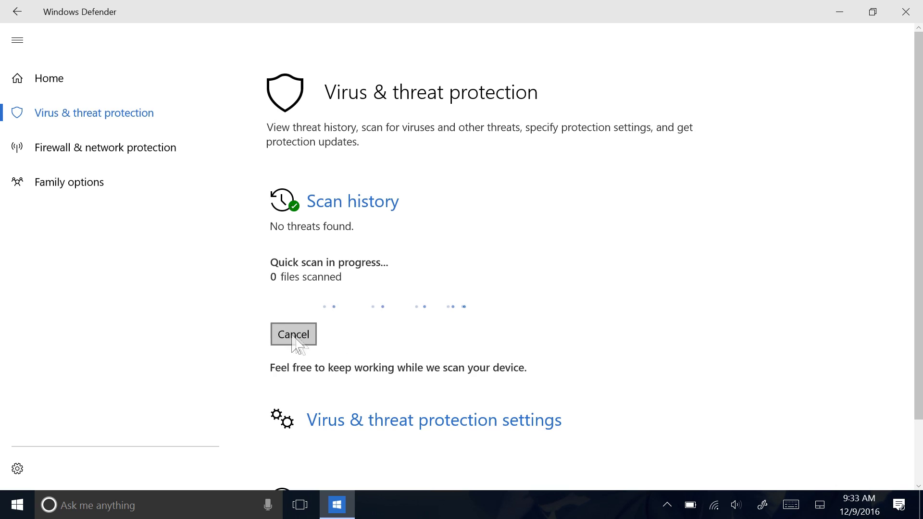
Review the Firewall & network protection, Family options and Virus & threat protection pages, and close Windows Defender
click(115, 151)
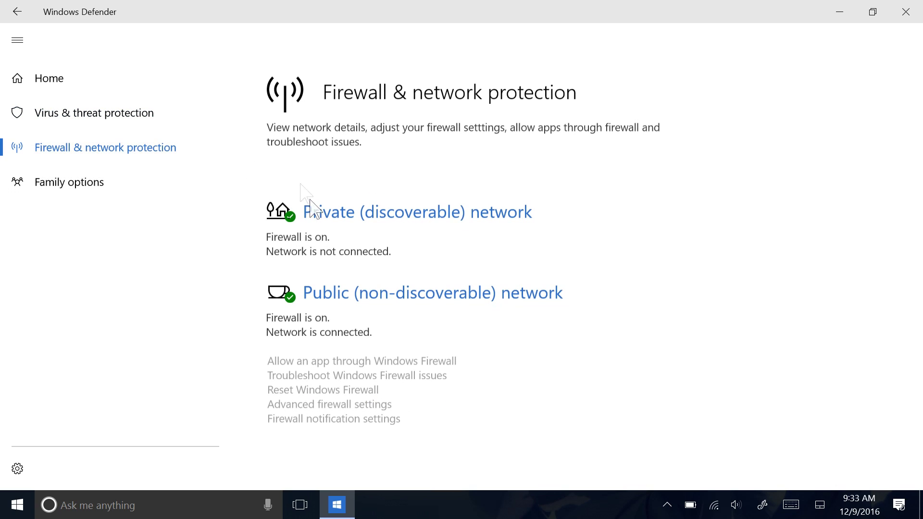
click(149, 189)
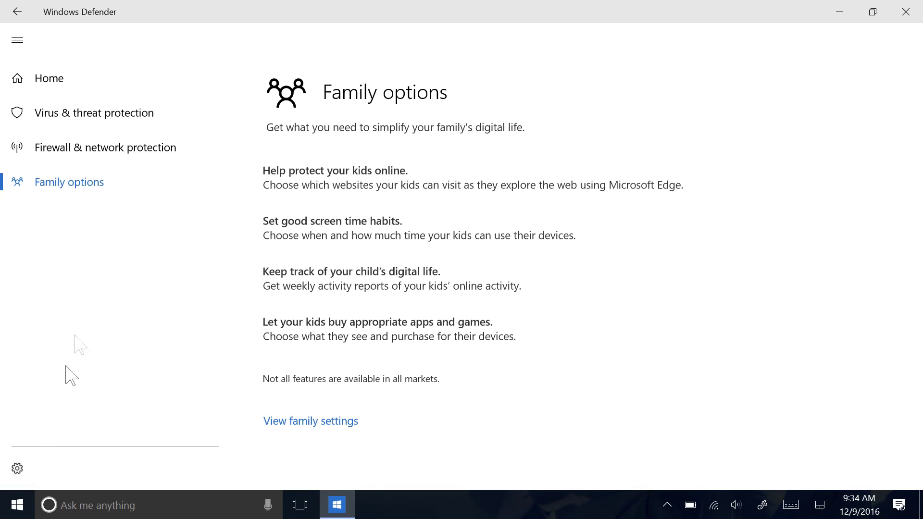
click(116, 130)
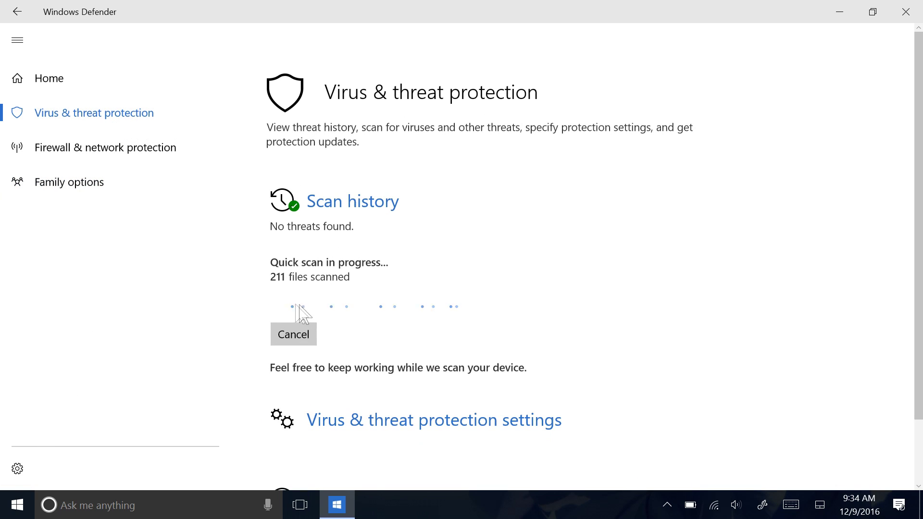
scroll(400, 309, down, 3)
scroll(400, 309, up, 3)
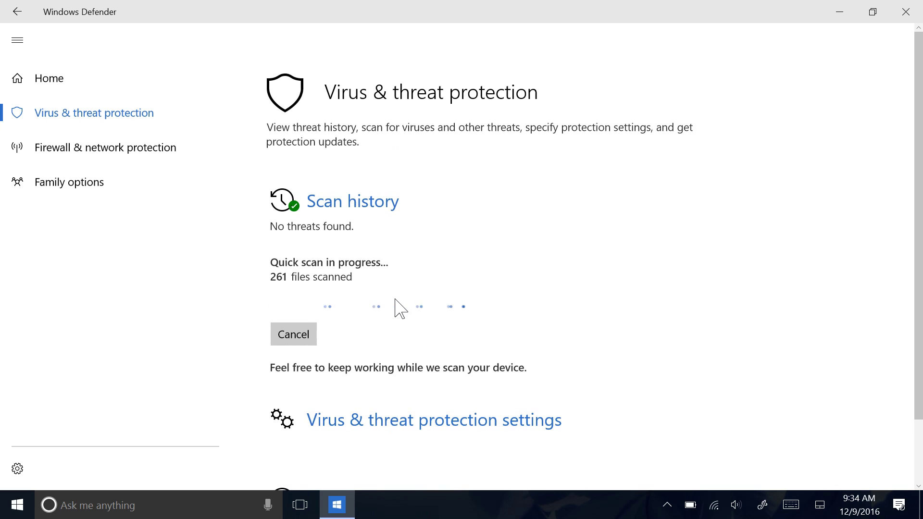
click(906, 12)
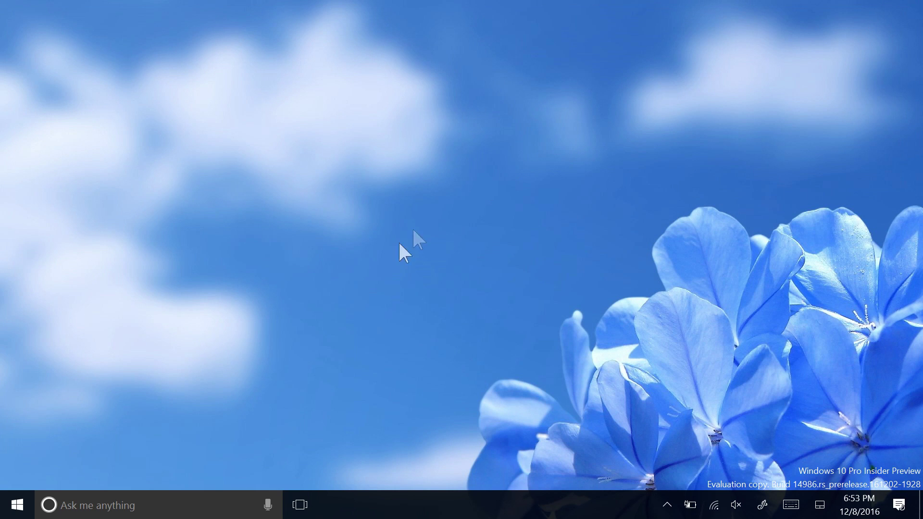
Open the terraria.org website in Microsoft Edge from the Cortana search
click(167, 504)
text(terraria.com)
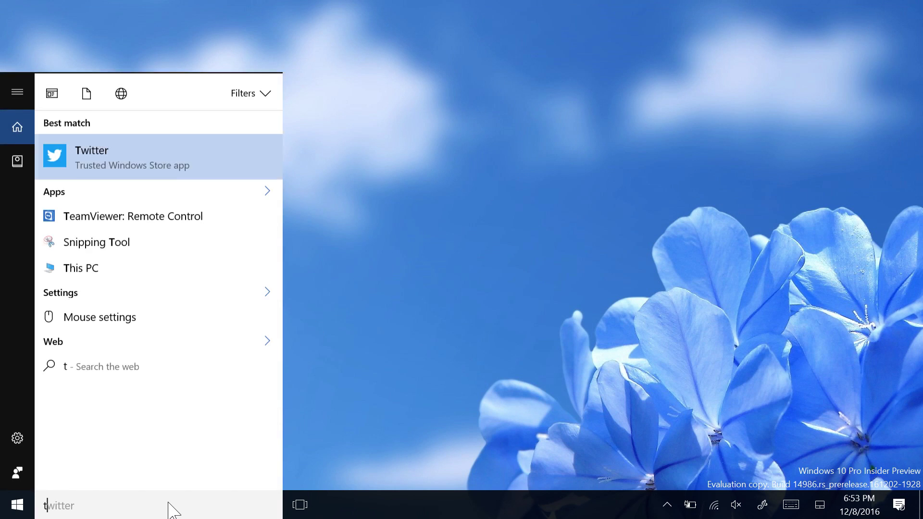
key(Return)
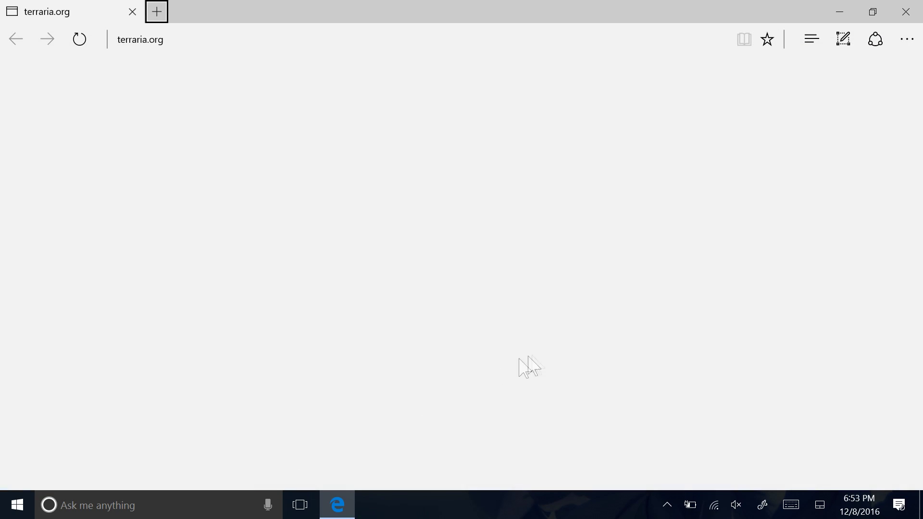
Open Game bar over the Terraria website by marking it as a game, and close the browser
key(super+g)
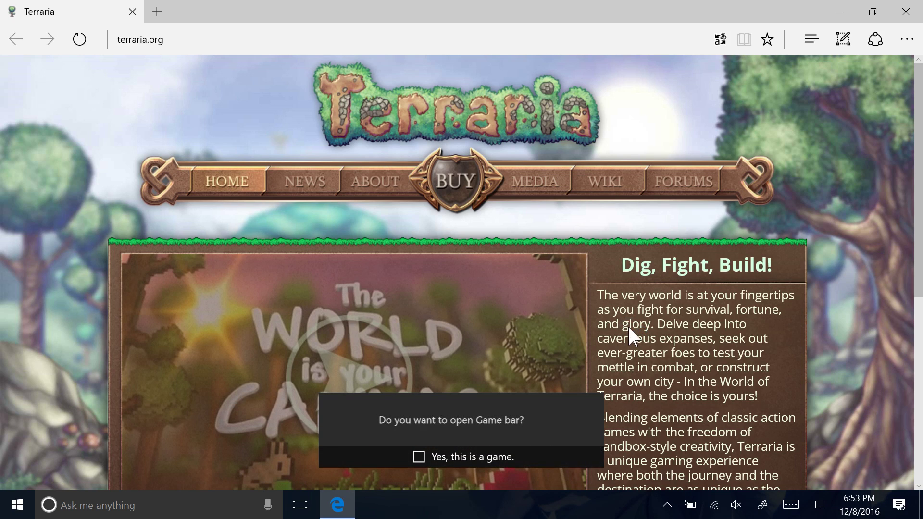
click(419, 456)
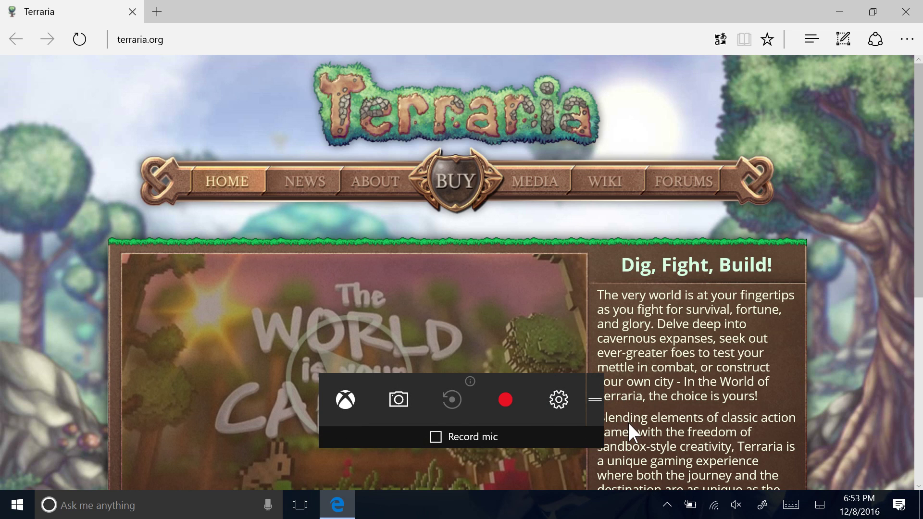
click(905, 12)
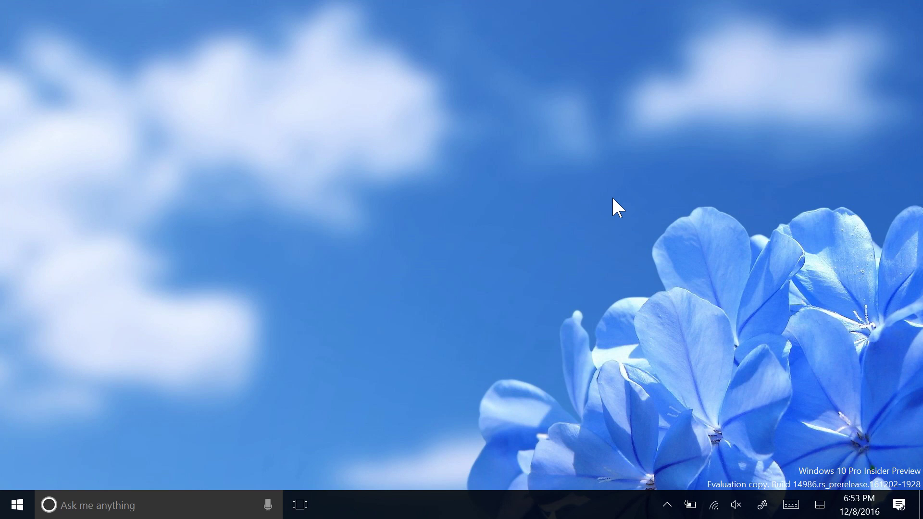
Start a screen sketch of the desktop in the Windows Ink Workspace and draw a white dot on the flower petals
click(765, 502)
click(783, 289)
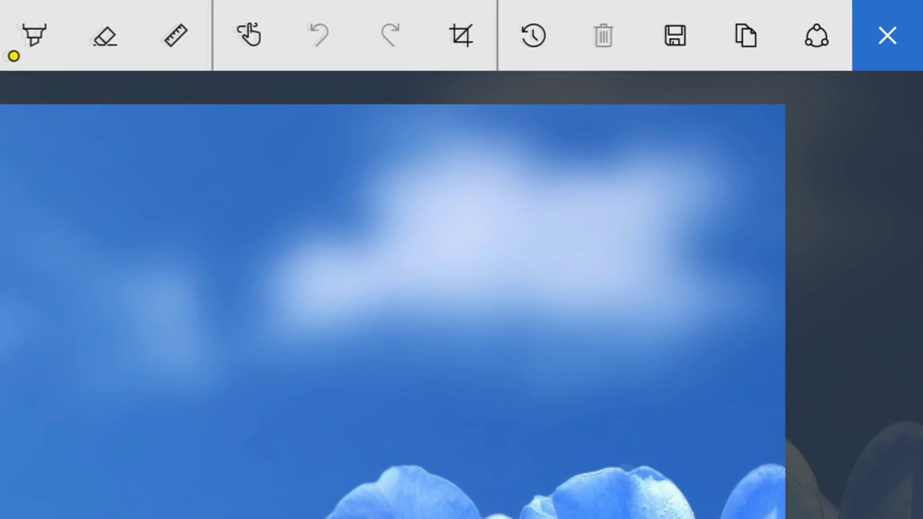
click(627, 473)
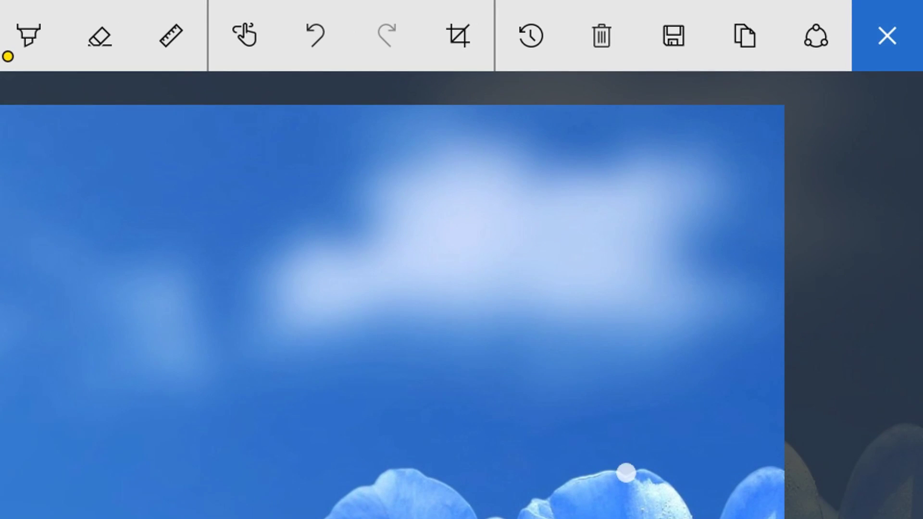
Resume the previous "hello there" sketch and bring up the preview of the sketch it replaced
click(553, 29)
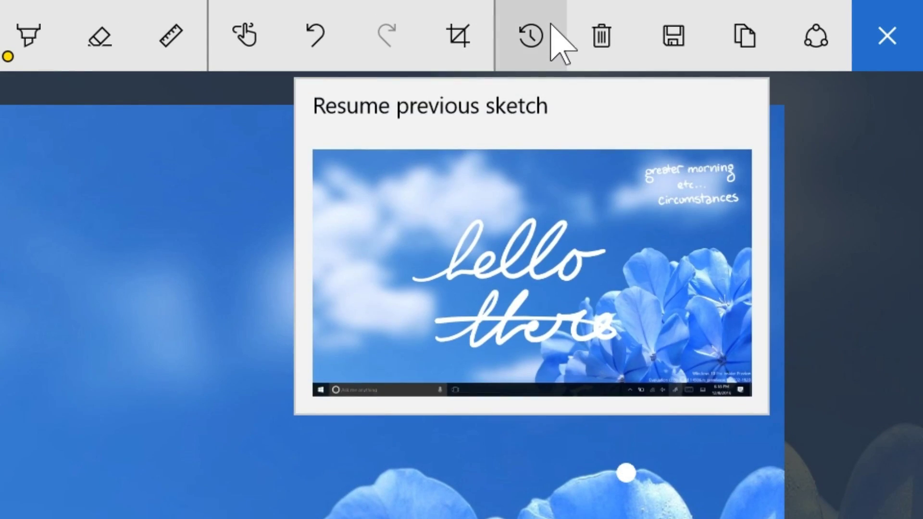
click(587, 204)
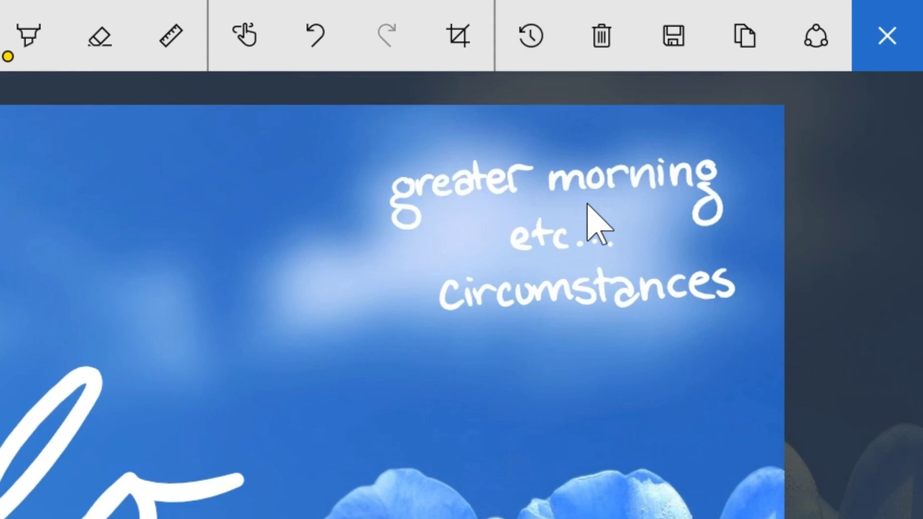
click(536, 57)
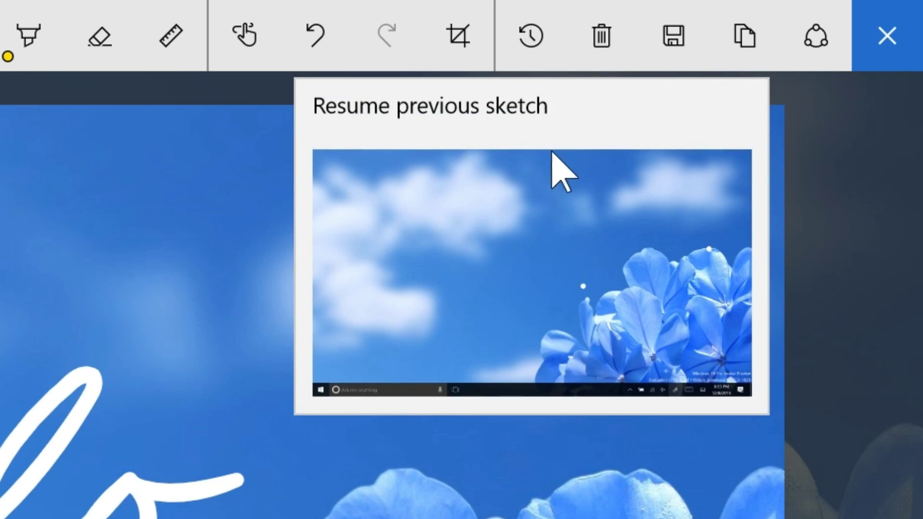
Swap to the previous sketch with the white dots, and resume the "hello there" sketch again
click(558, 213)
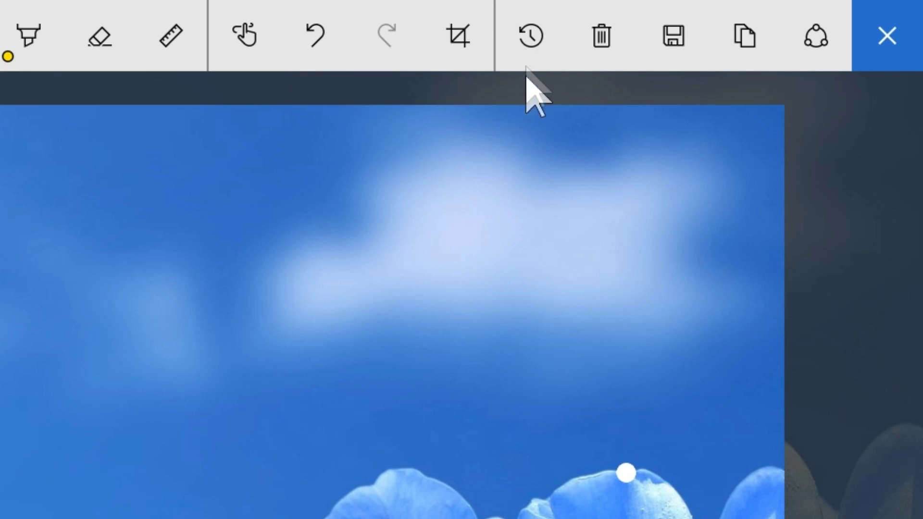
click(532, 45)
click(517, 202)
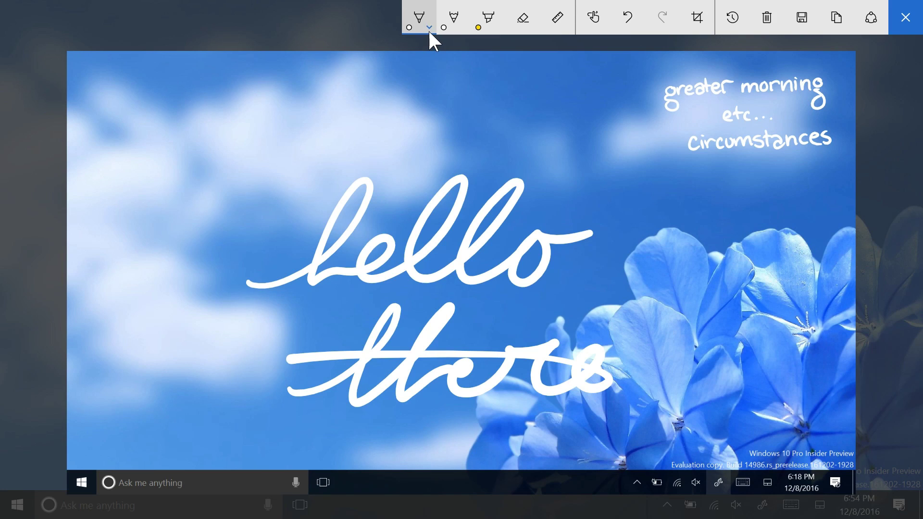
Set the ballpoint pen to blue and try out thinner and thicker stroke sizes
click(428, 28)
click(475, 160)
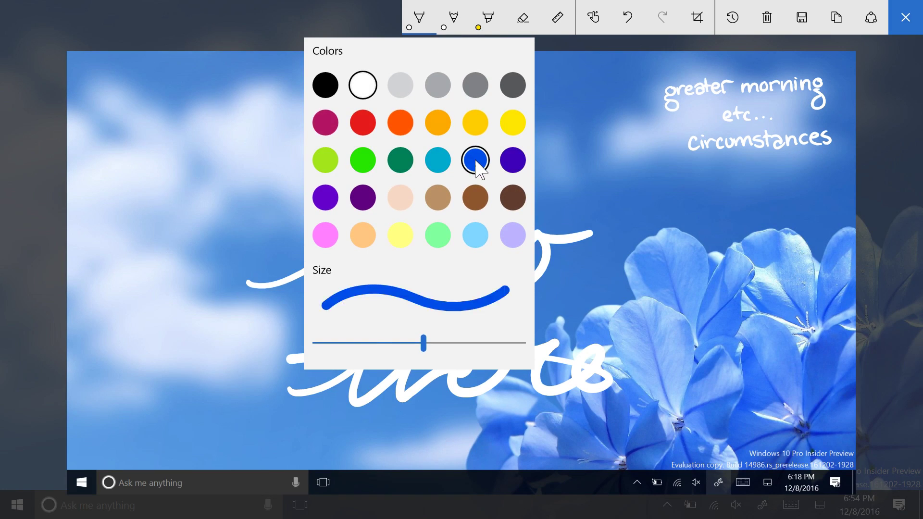
click(422, 29)
drag(423, 341, 377, 341)
drag(463, 342, 501, 342)
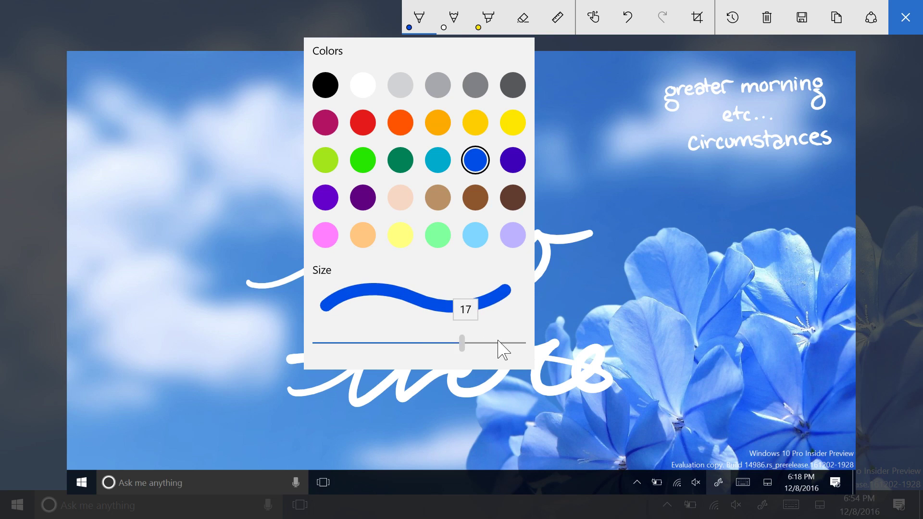
key(Escape)
Set the ballpoint pen colour to white and reduce its stroke size to a thin line
click(419, 24)
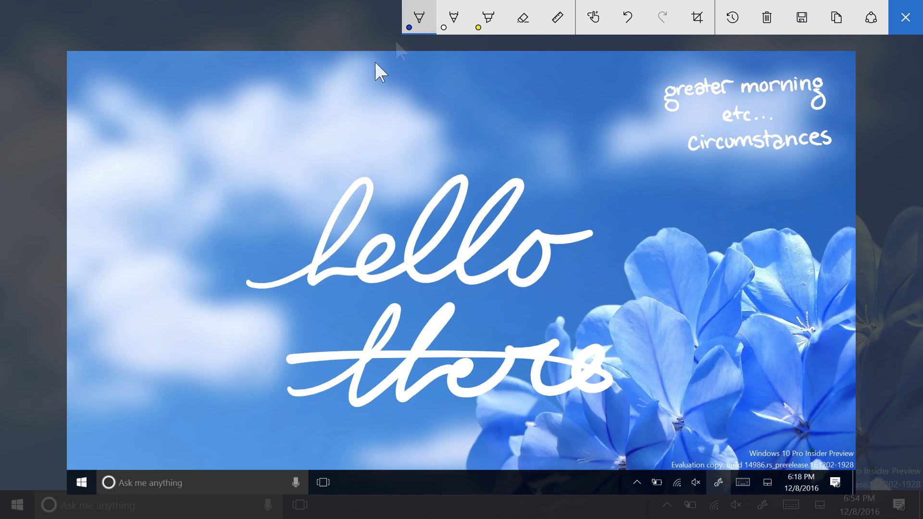
click(364, 88)
click(419, 20)
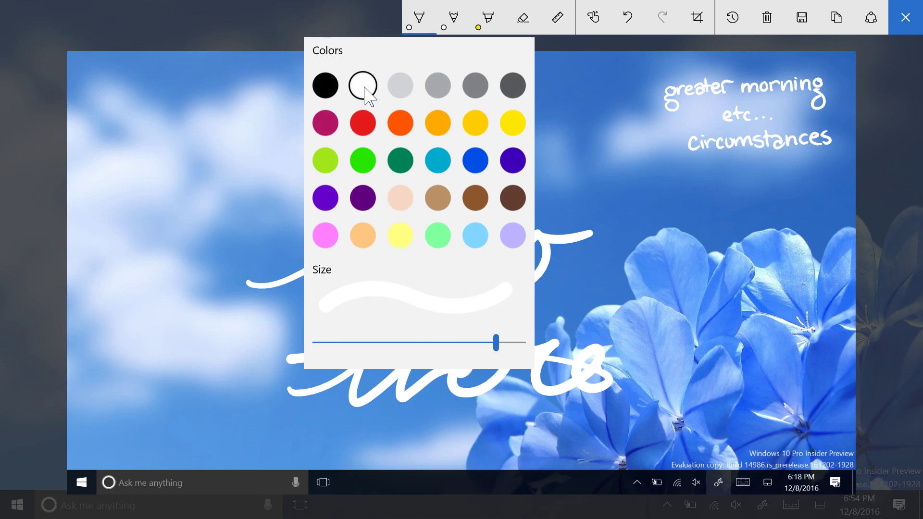
drag(496, 342, 369, 342)
key(Escape)
Write "This is writing with a pen!" above the word hello and close the screen sketch
click(419, 19)
key(Return)
key(Escape)
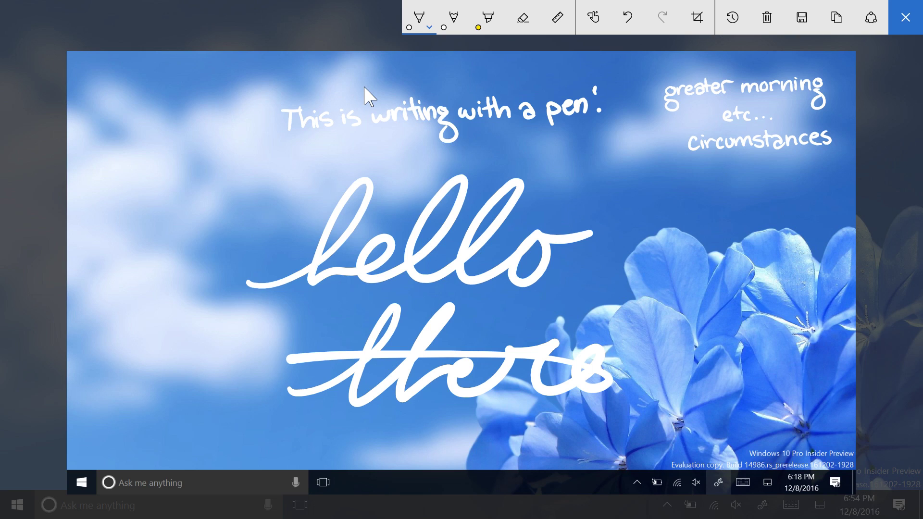
click(906, 17)
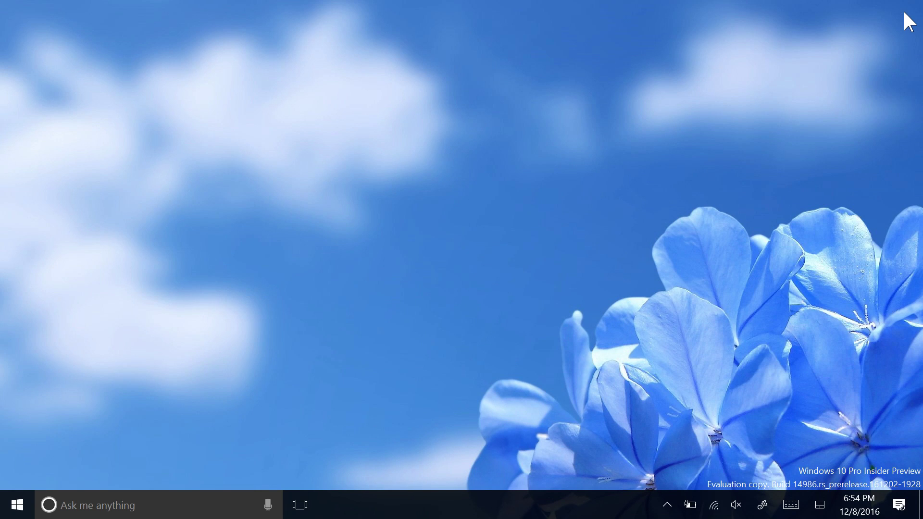
Open Registry Editor by searching Cortana for regedit, and place the cursor in the path of the current key
click(181, 495)
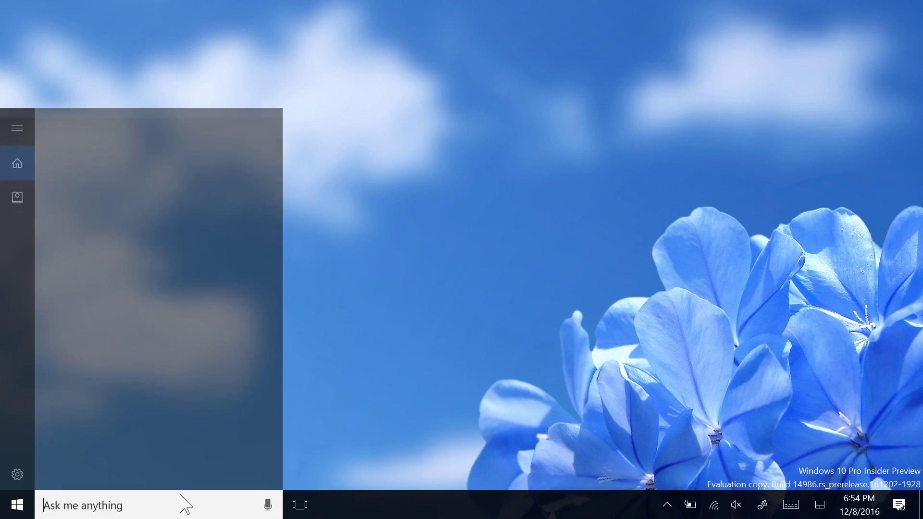
text(regedit)
key(Return)
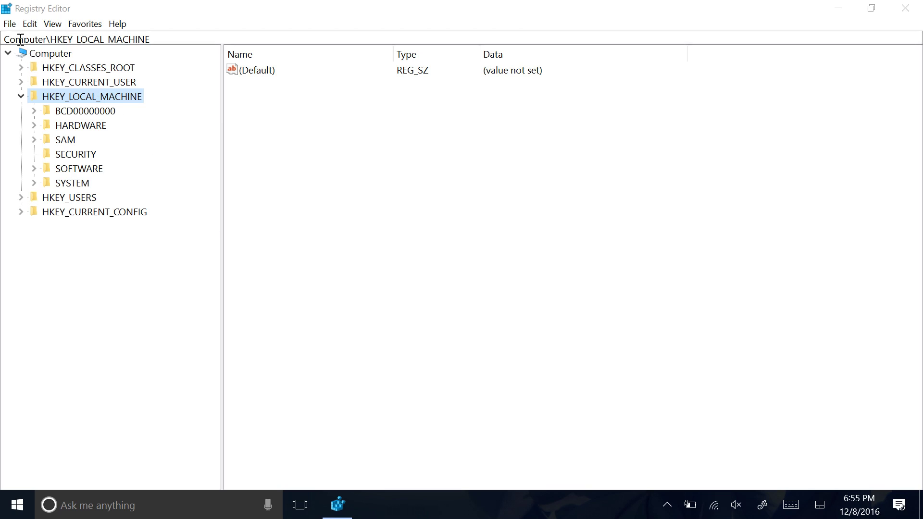
click(165, 35)
click(165, 36)
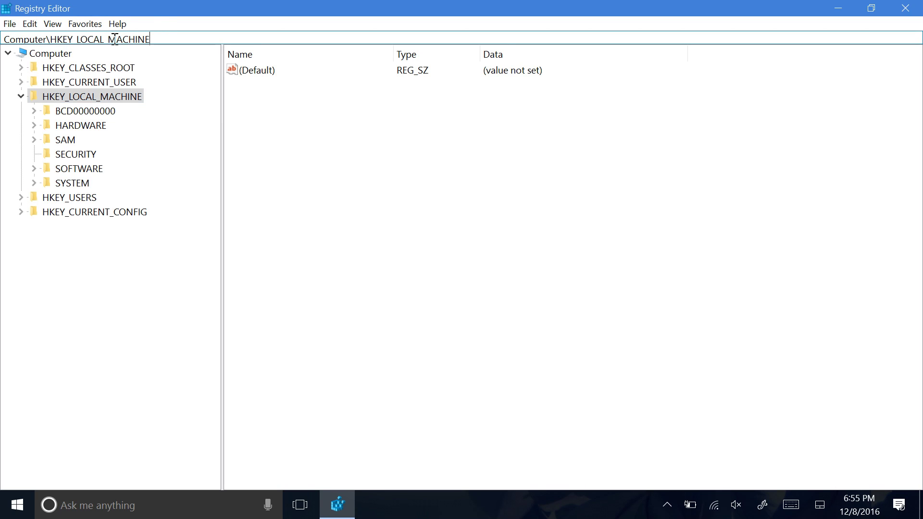
Expand the SAM, HARDWARE and HARDWARE\DESCRIPTION keys under HKEY_LOCAL_MACHINE in the registry tree
click(21, 96)
click(21, 96)
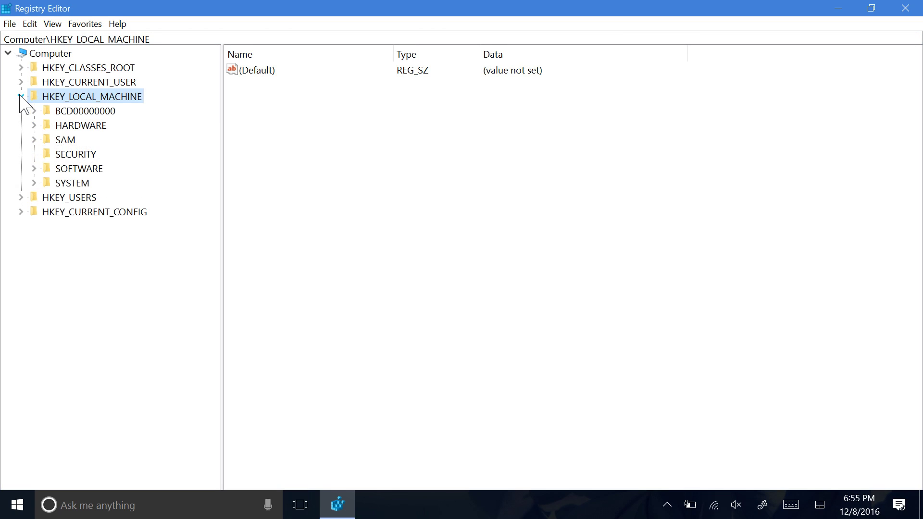
click(34, 140)
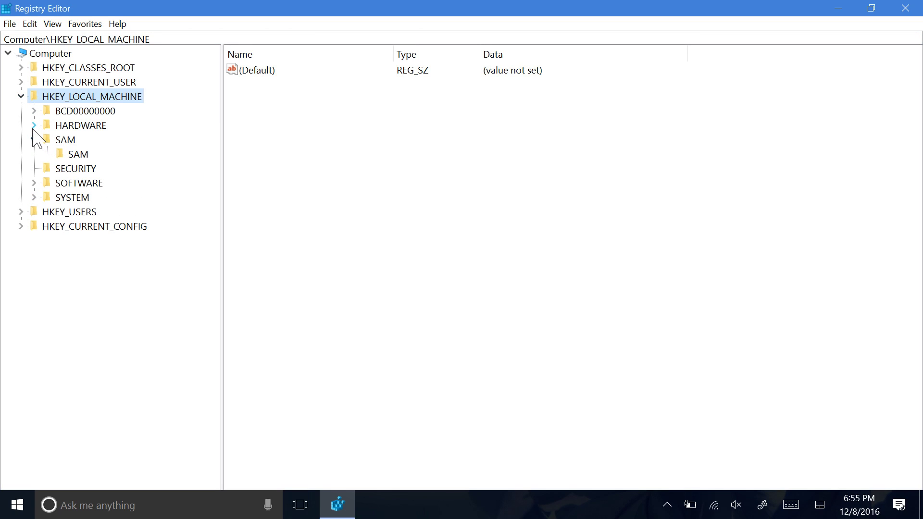
click(34, 125)
click(47, 154)
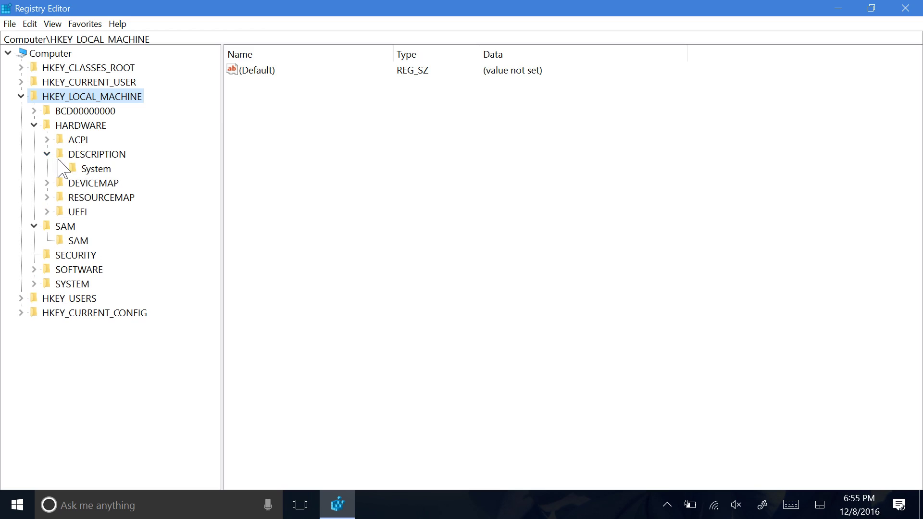
Select the DEVICEMAP key under HARDWARE and move the selection up to its parent HARDWARE key
click(72, 186)
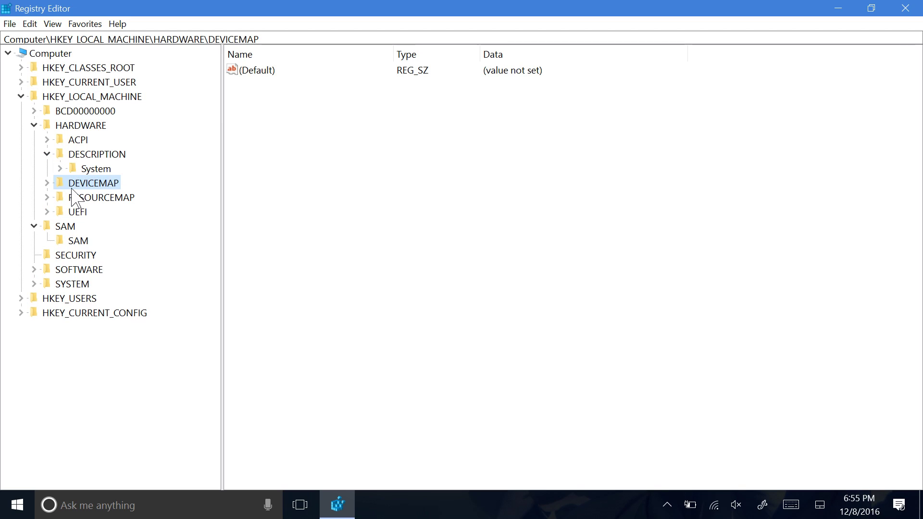
key(Up)
key(Down)
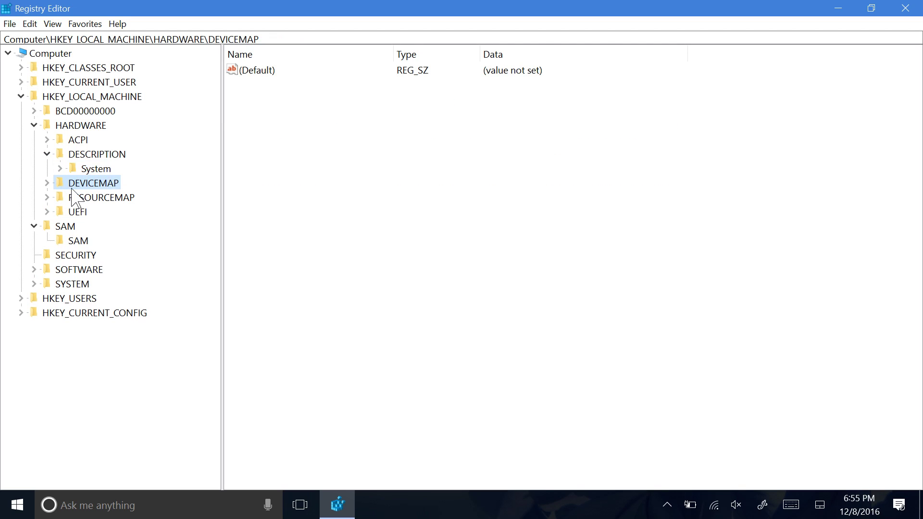
key(Left)
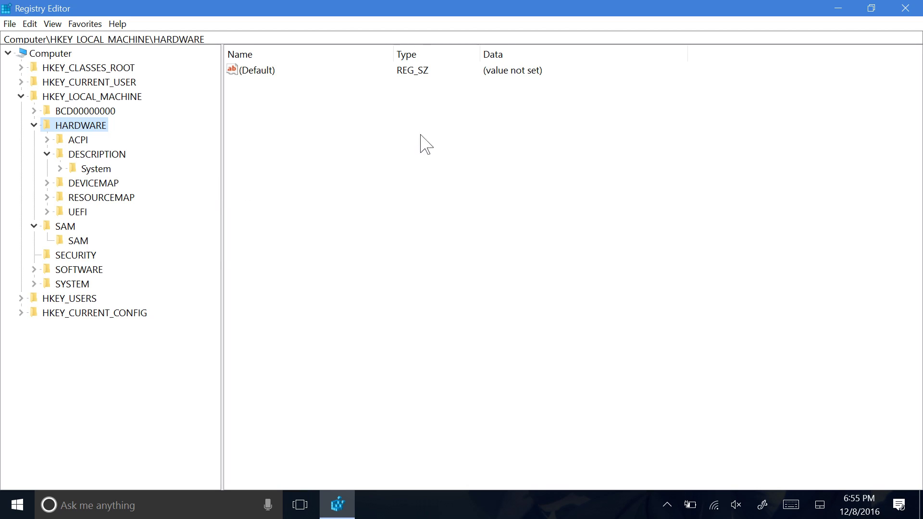
Set the Registry Editor font to Old English Text MT, Regular, size 18, and close the editor
click(52, 24)
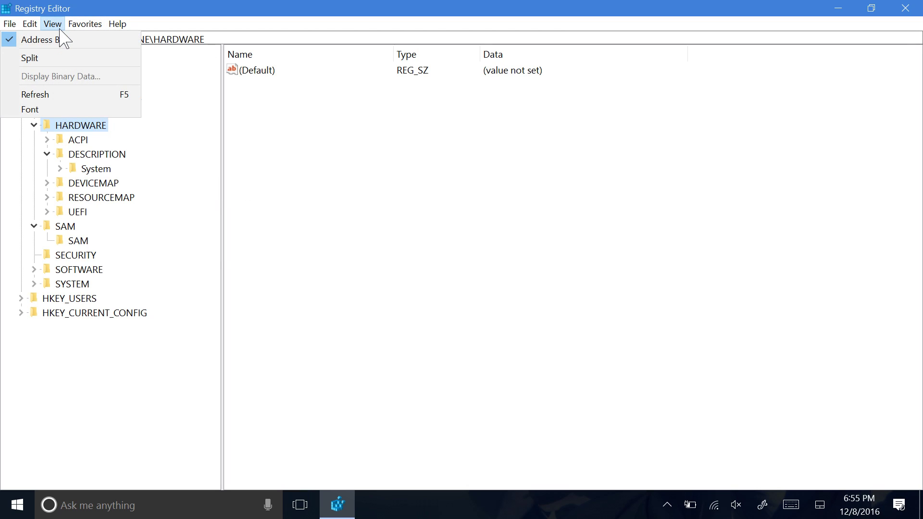
click(61, 110)
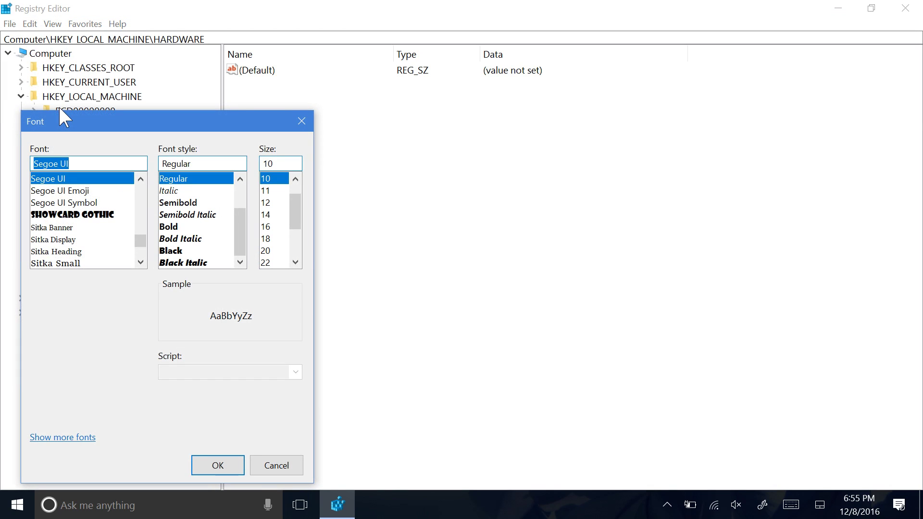
text(old en)
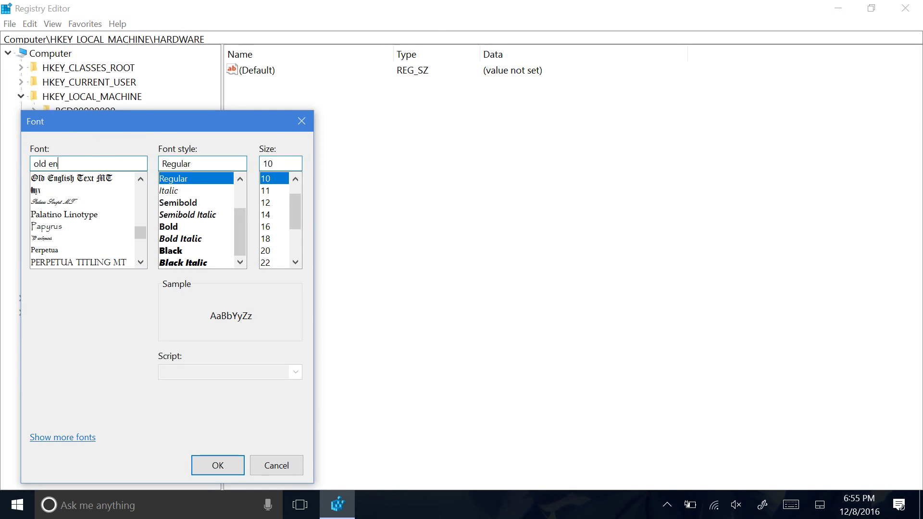
click(94, 178)
click(267, 239)
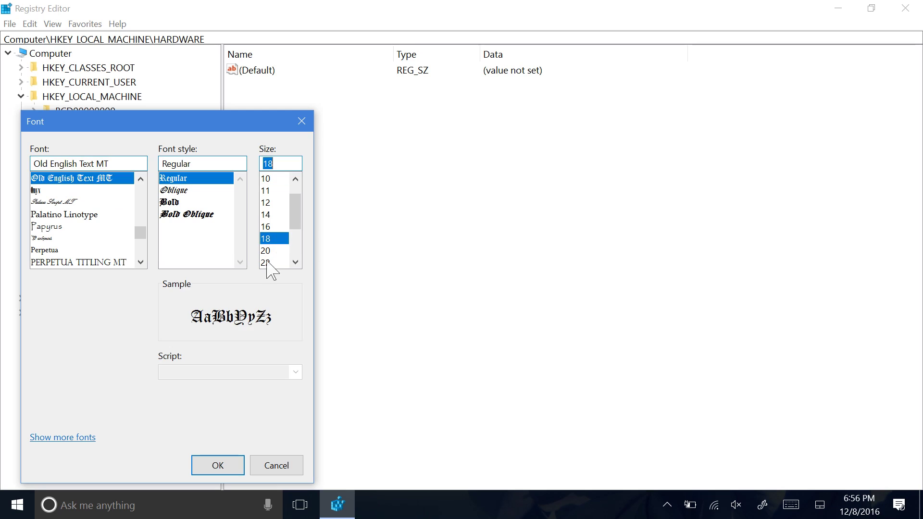
click(217, 465)
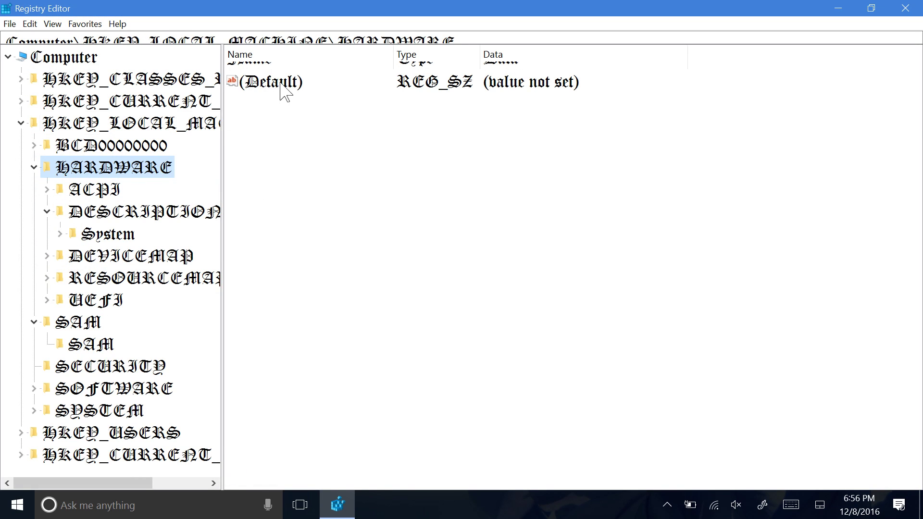
click(904, 8)
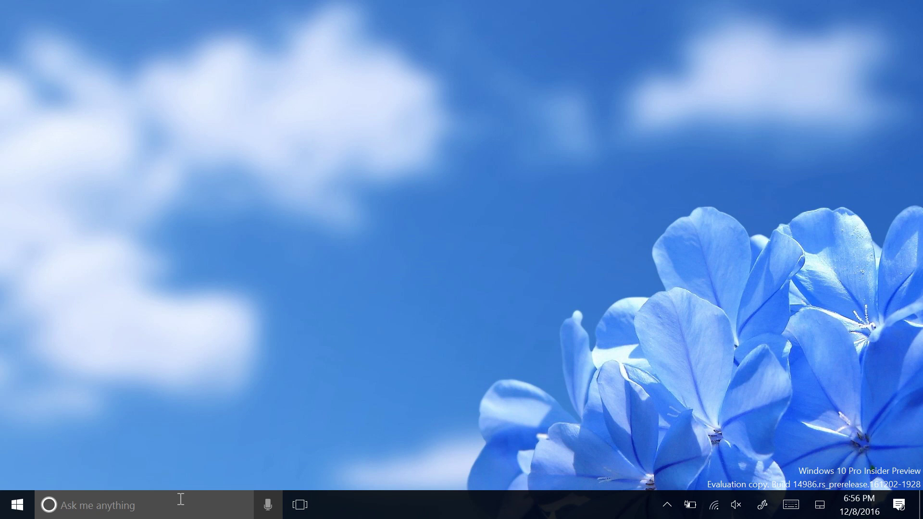
View the recording devices in the Sound dialog, move the dialog towards the screen's centre, and close it
click(114, 85)
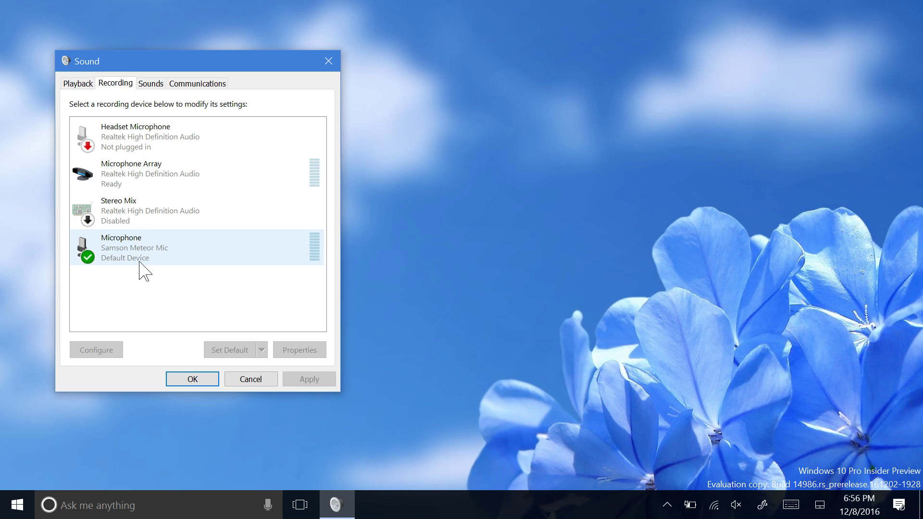
drag(165, 71, 392, 79)
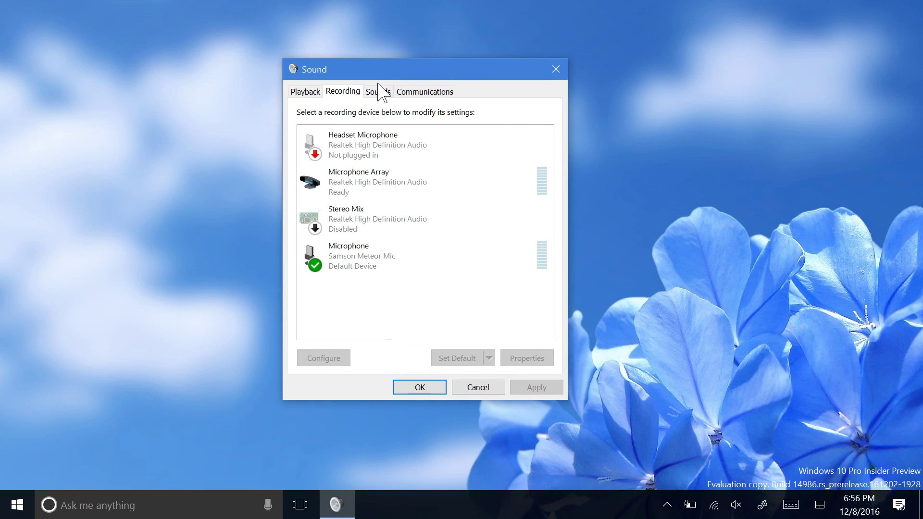
click(556, 69)
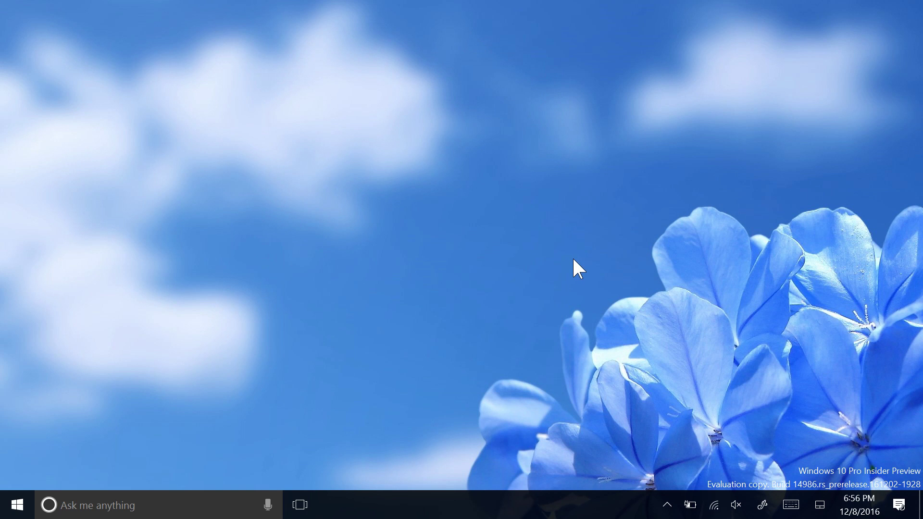